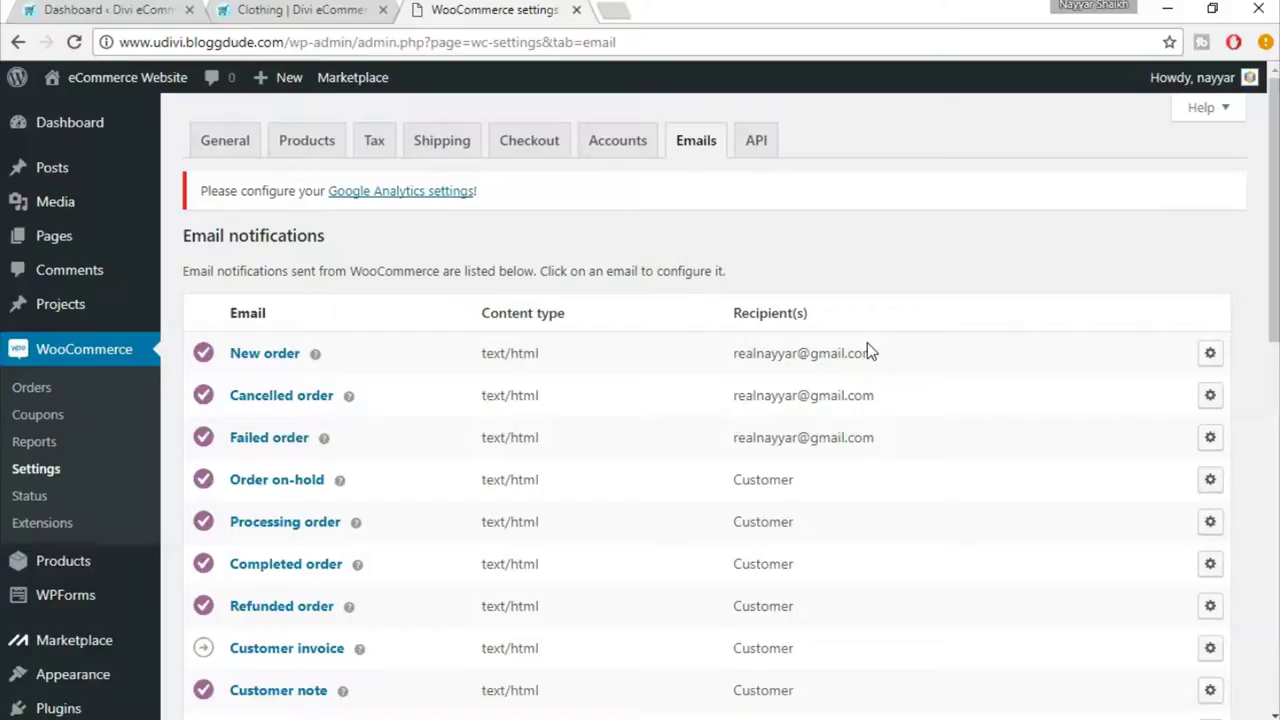
Look at WooCommerce Tax options, then switch to the storefront's Clothing page.
left_click(374, 146)
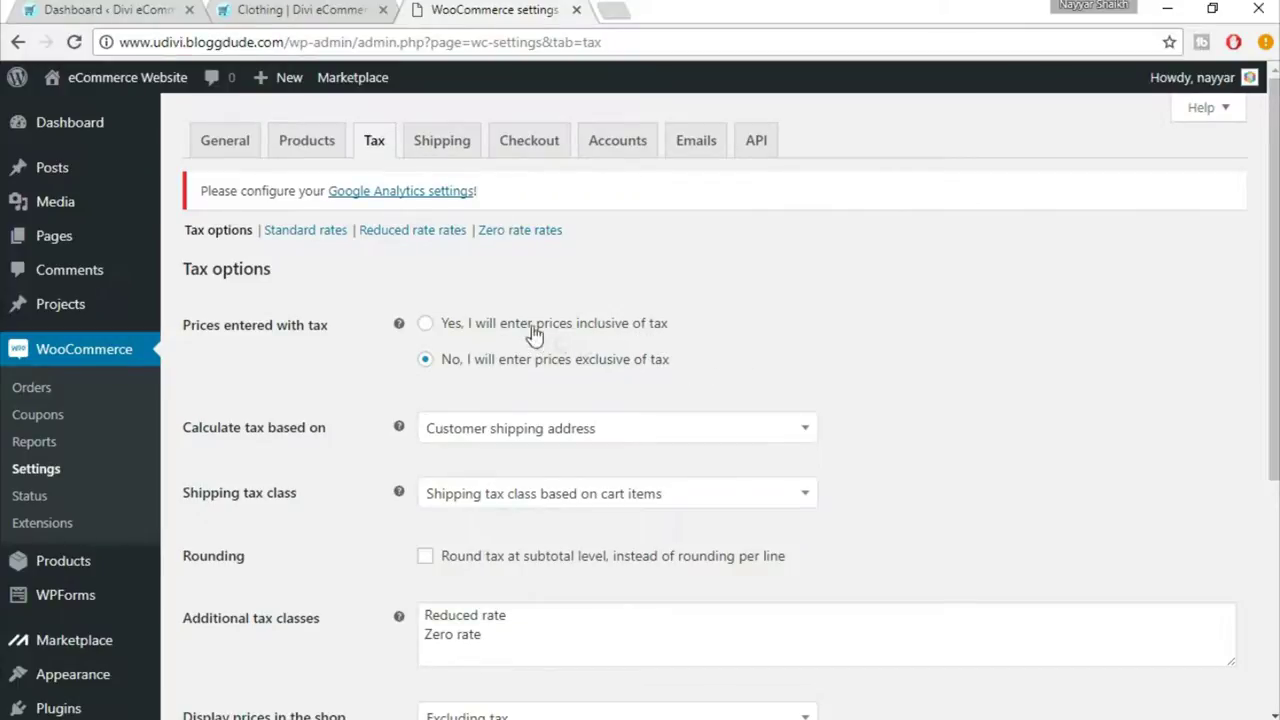
left_click(300, 10)
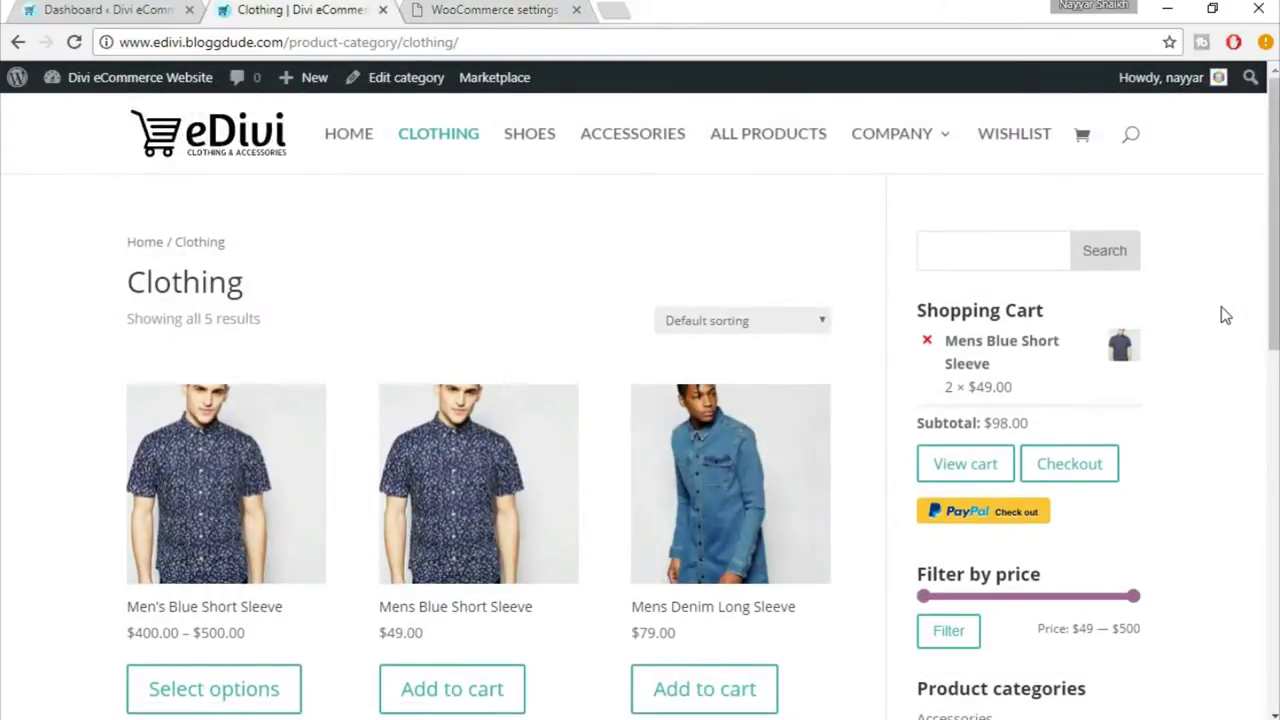
Review the Clothing page cart ($98 for two Mens Blue Short Sleeve), then return to Tax options.
scroll(1220, 314, "down", 2)
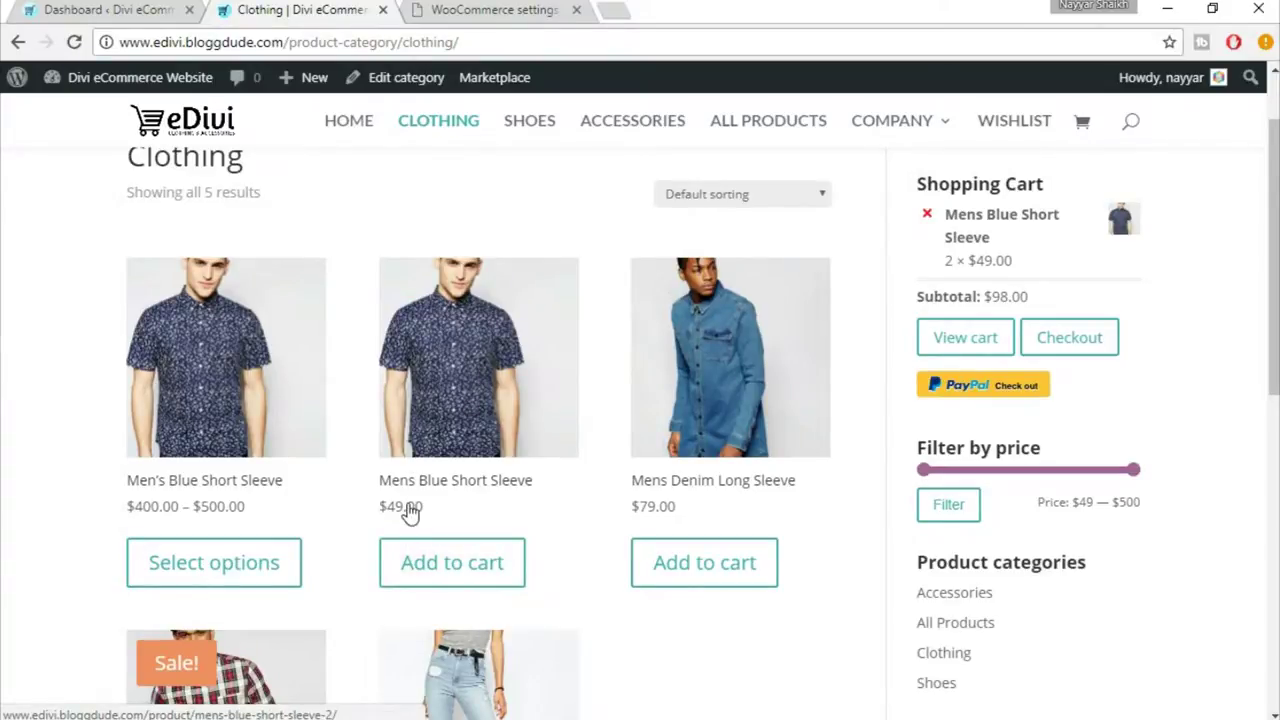
key("ctrl+Tab")
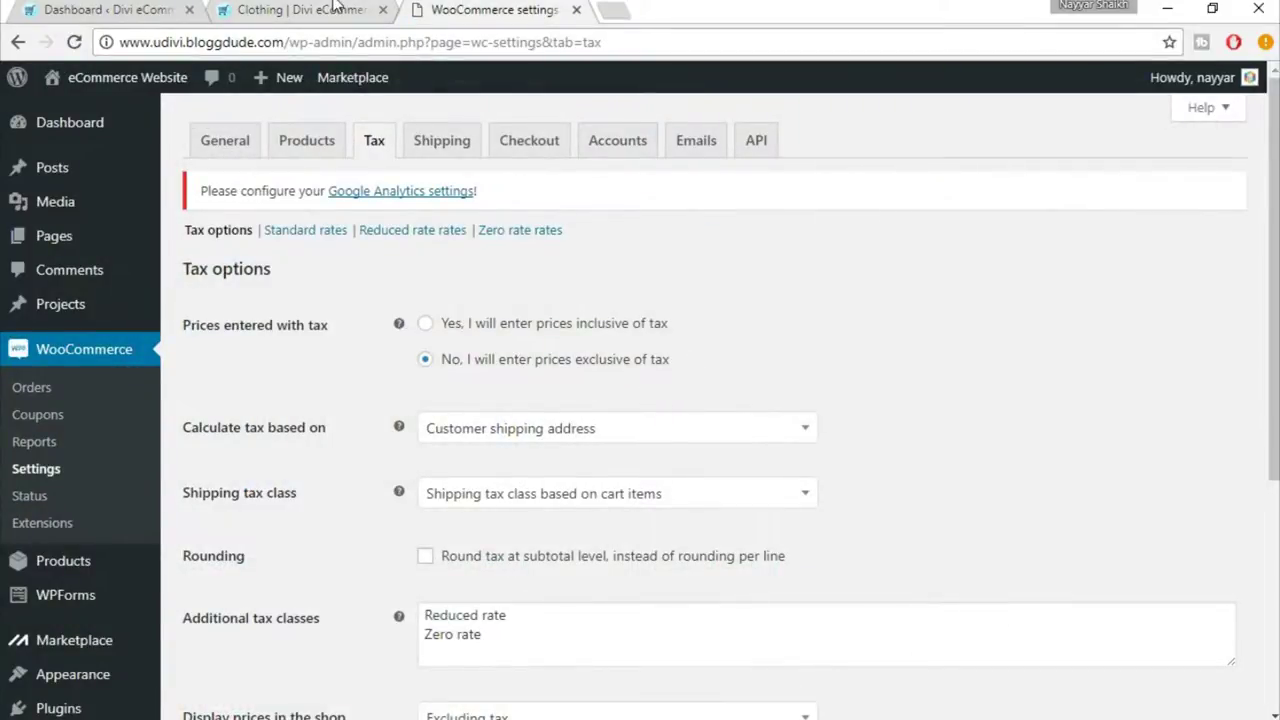
key("ctrl+shift+Tab")
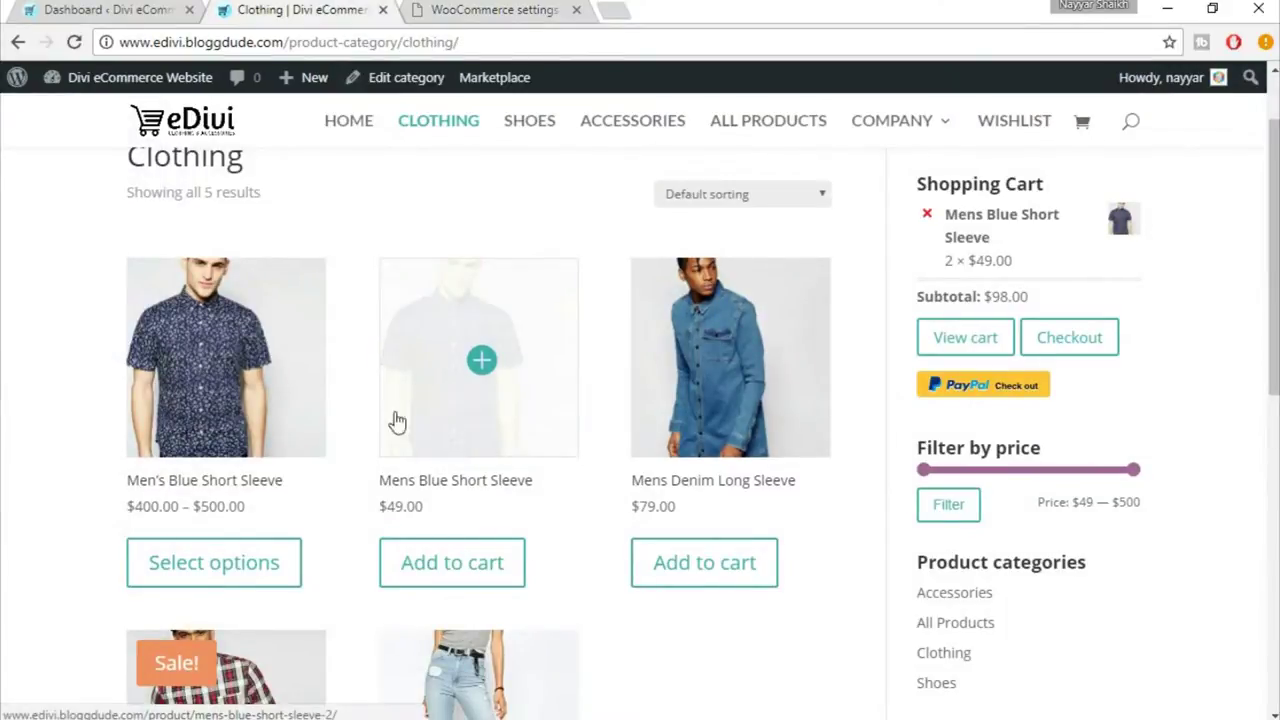
left_click(479, 8)
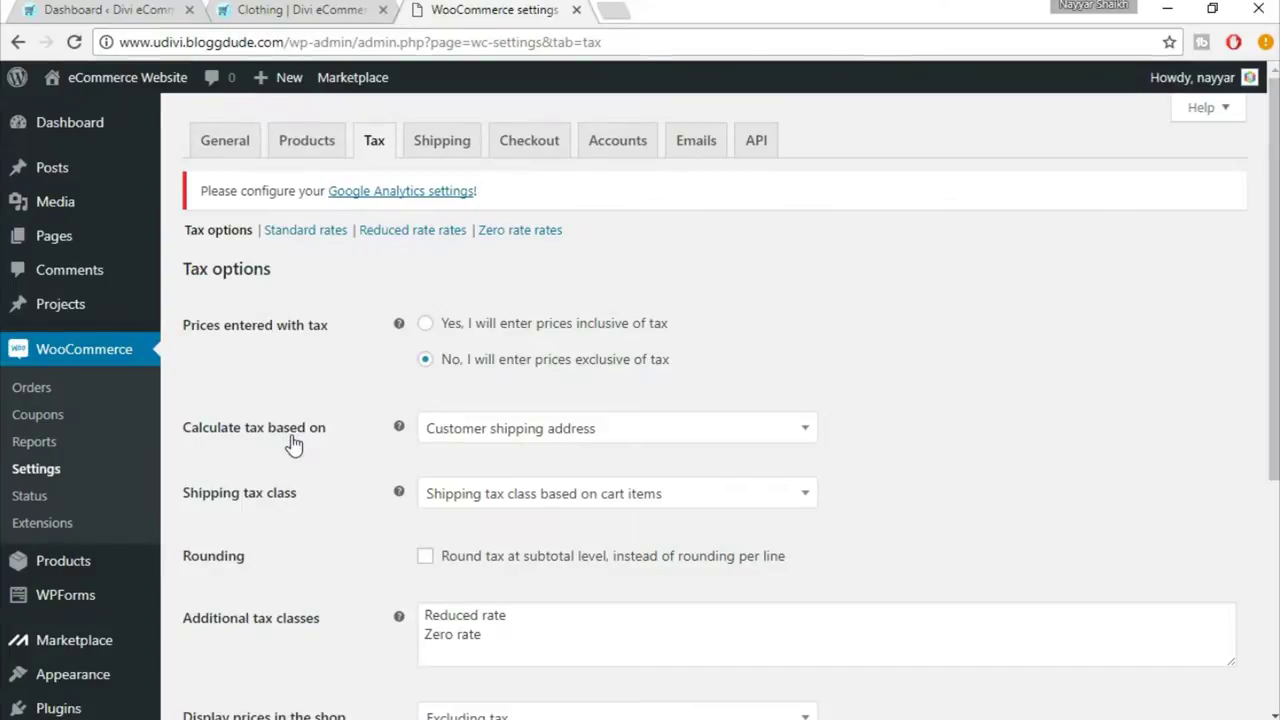
scroll(306, 457, "down", 1)
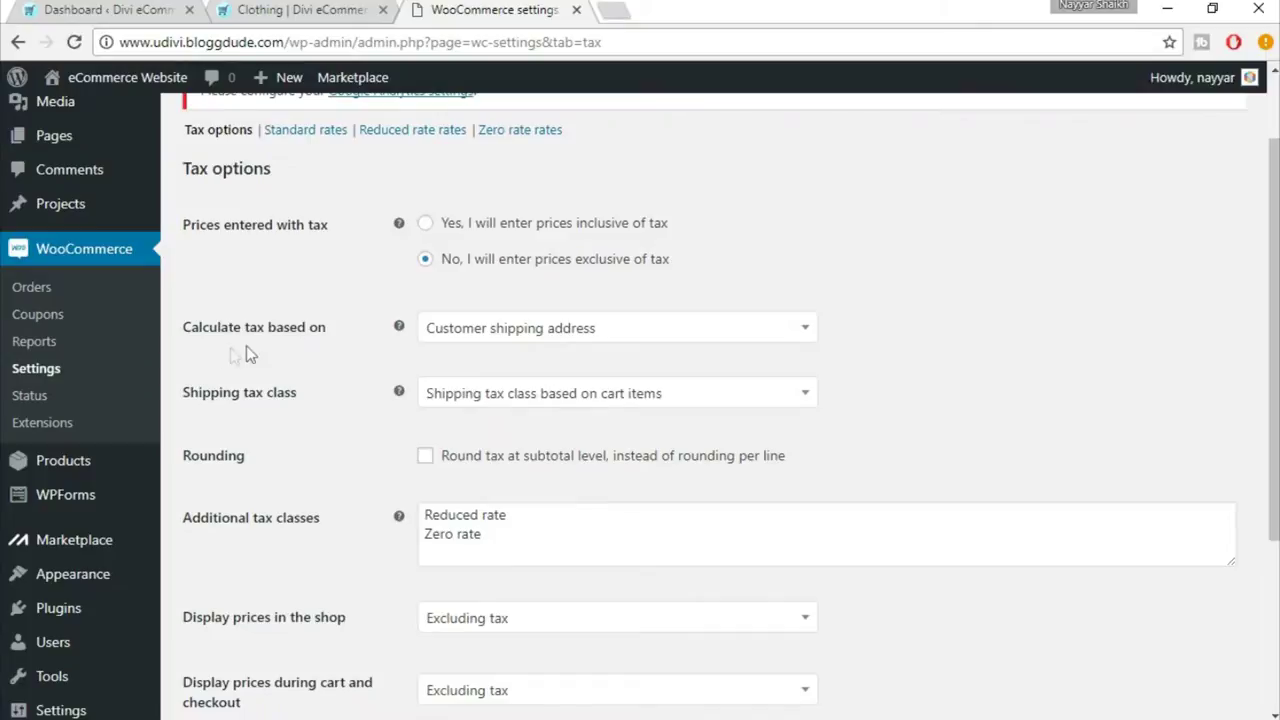
left_click(570, 336)
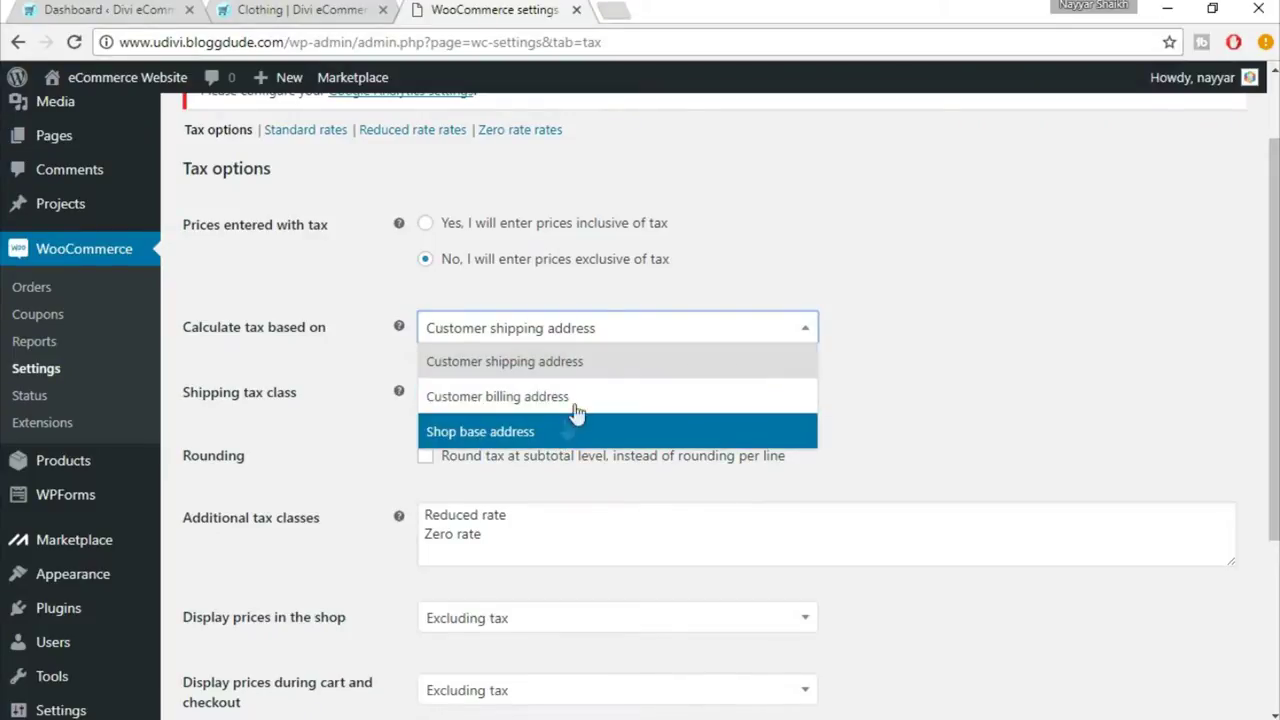
left_click(587, 370)
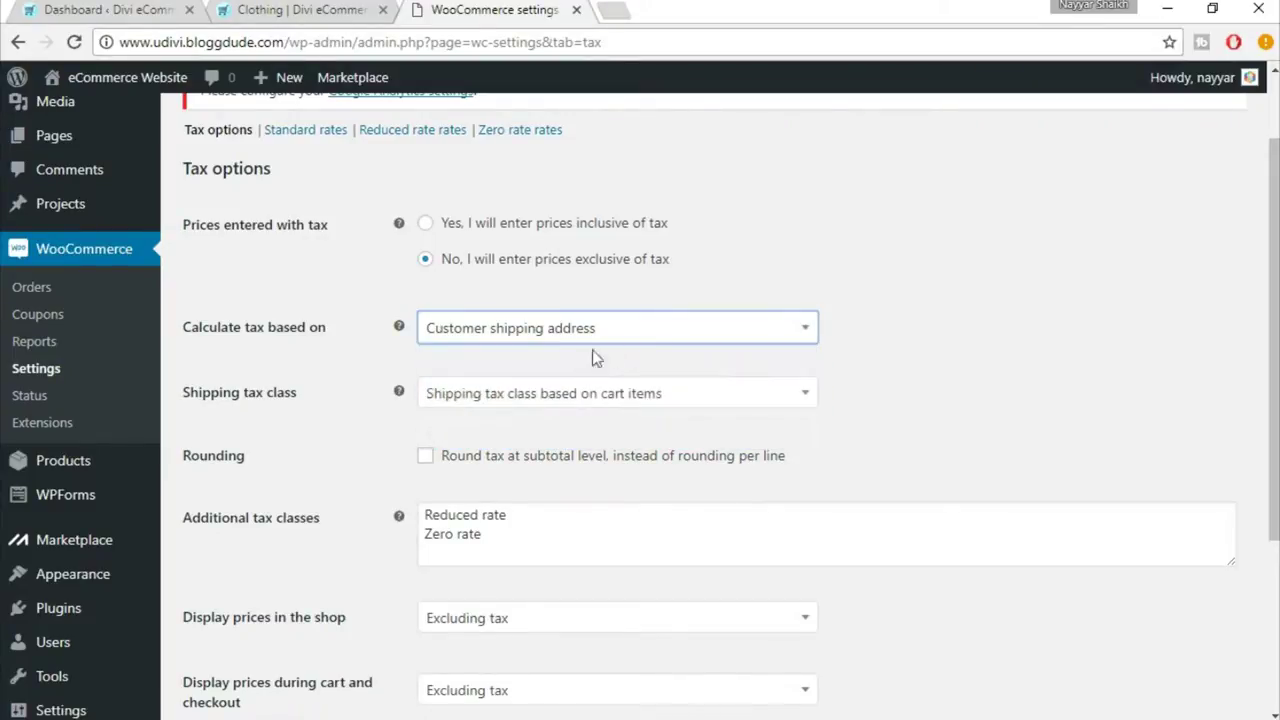
scroll(700, 380, "down", 1)
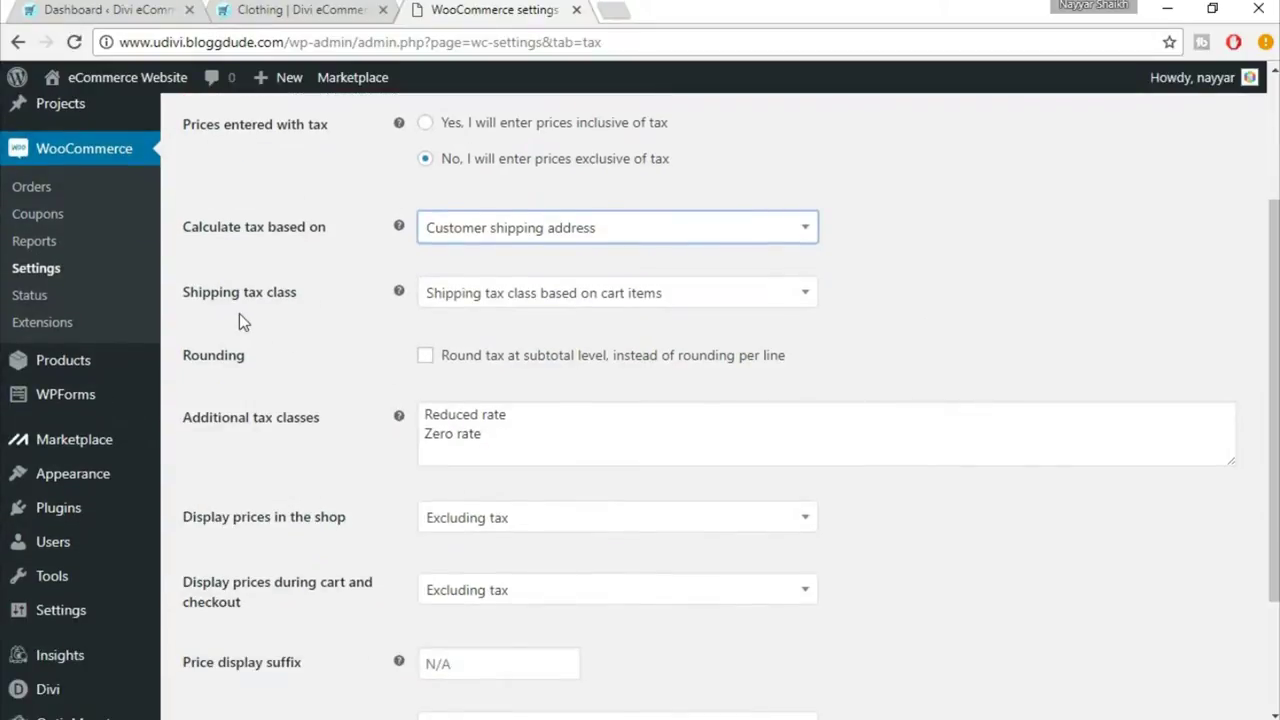
left_click(634, 300)
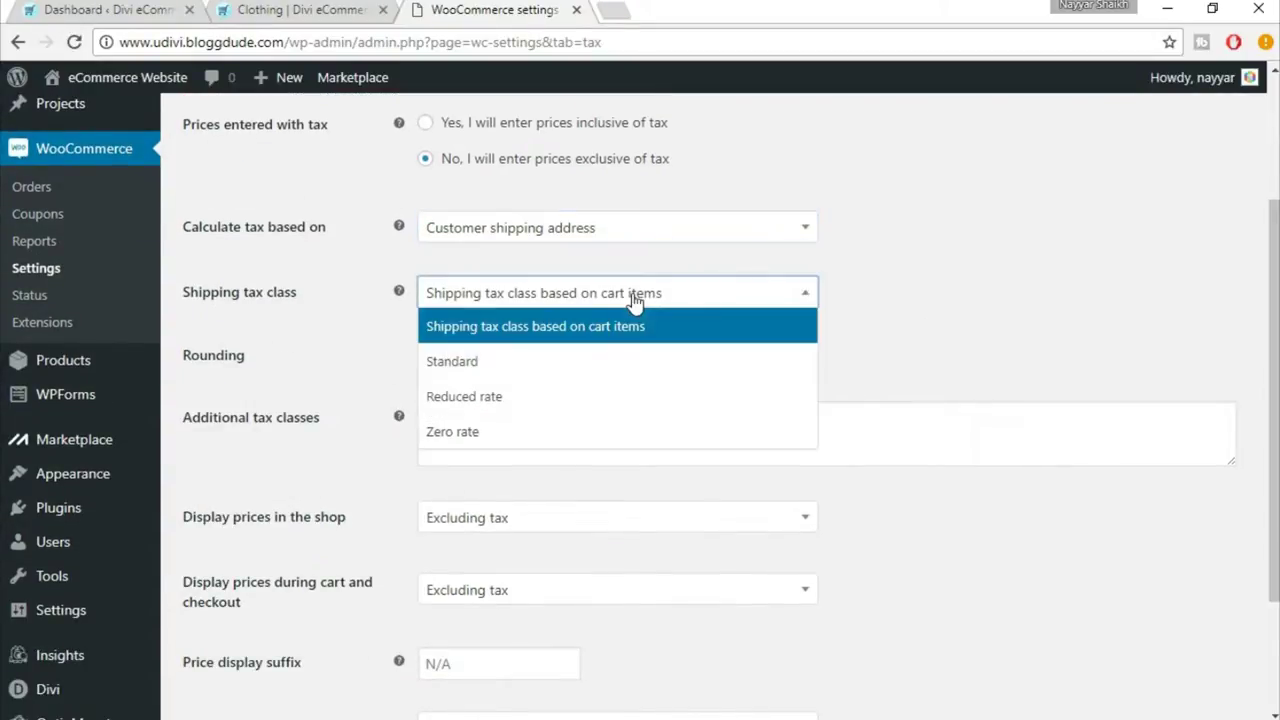
left_click(660, 342)
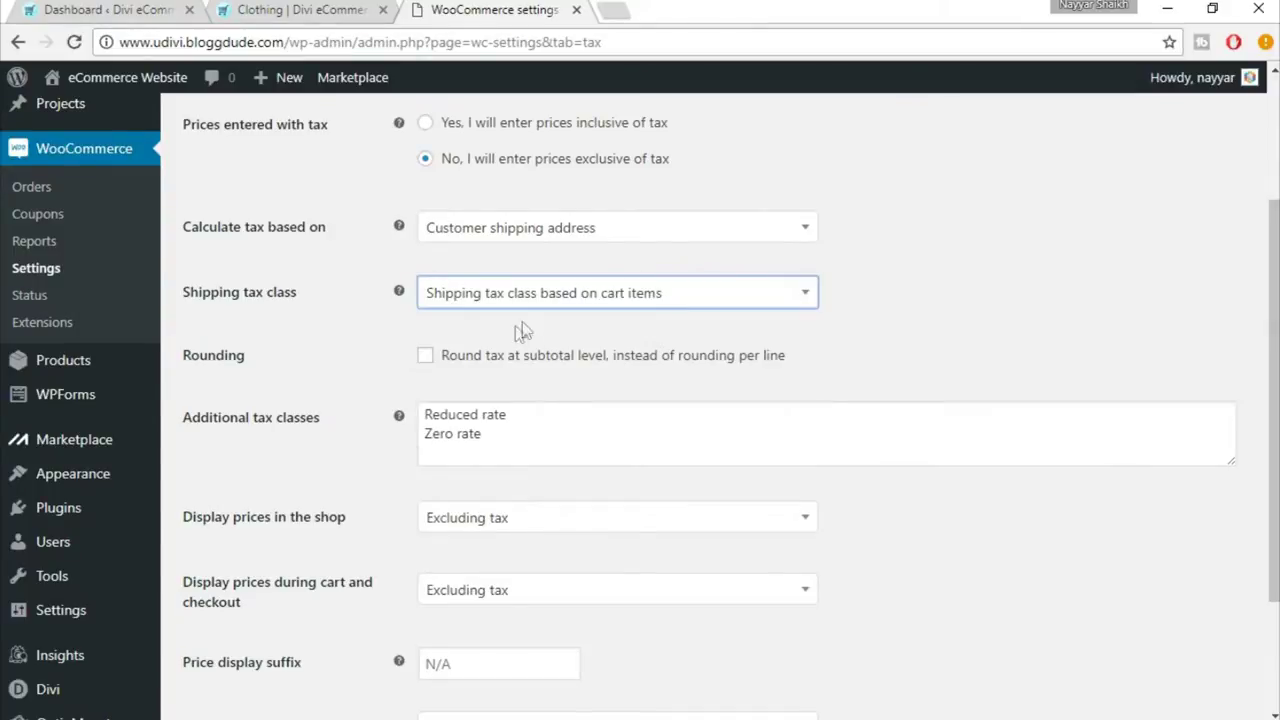
left_click(548, 300)
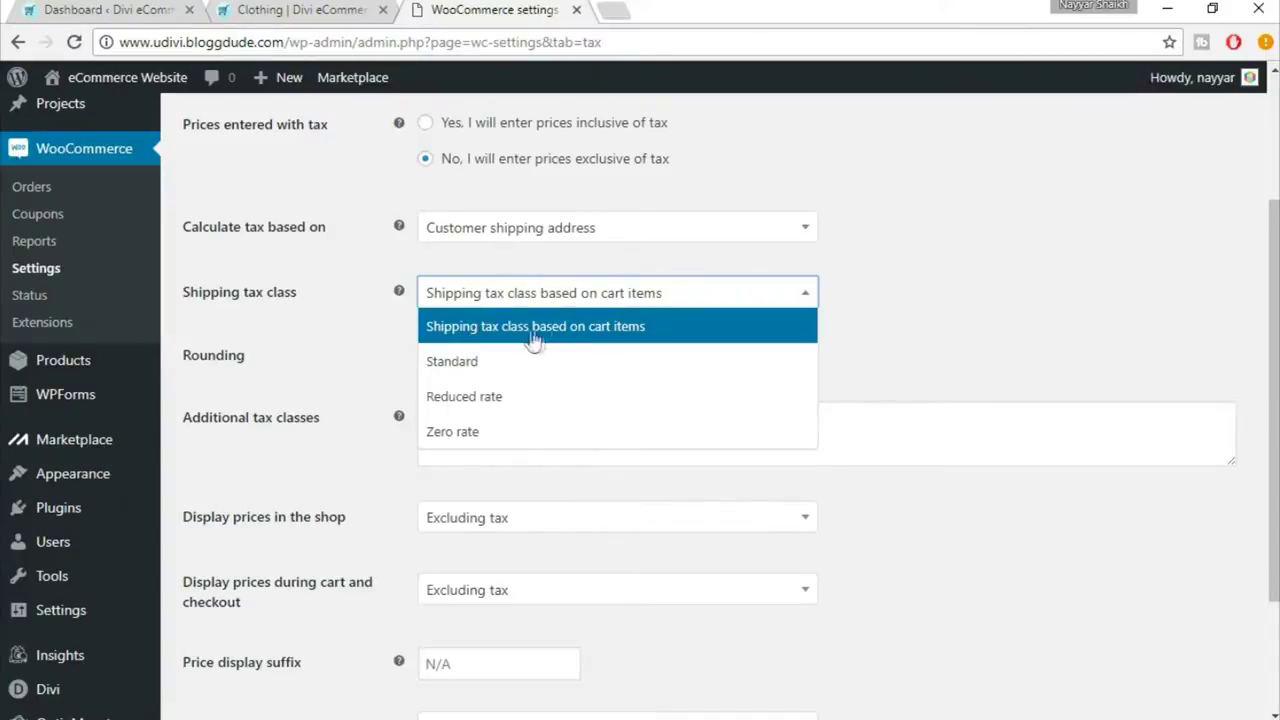
left_click(660, 337)
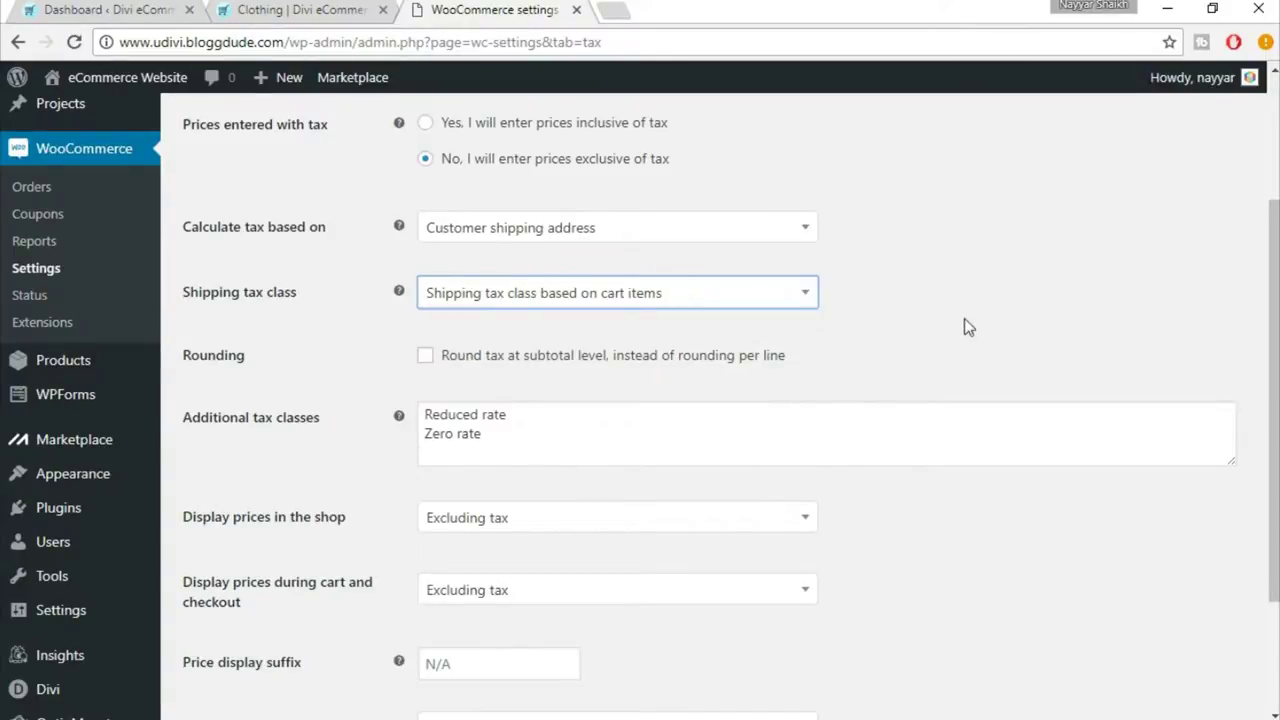
scroll(966, 321, "down", 1)
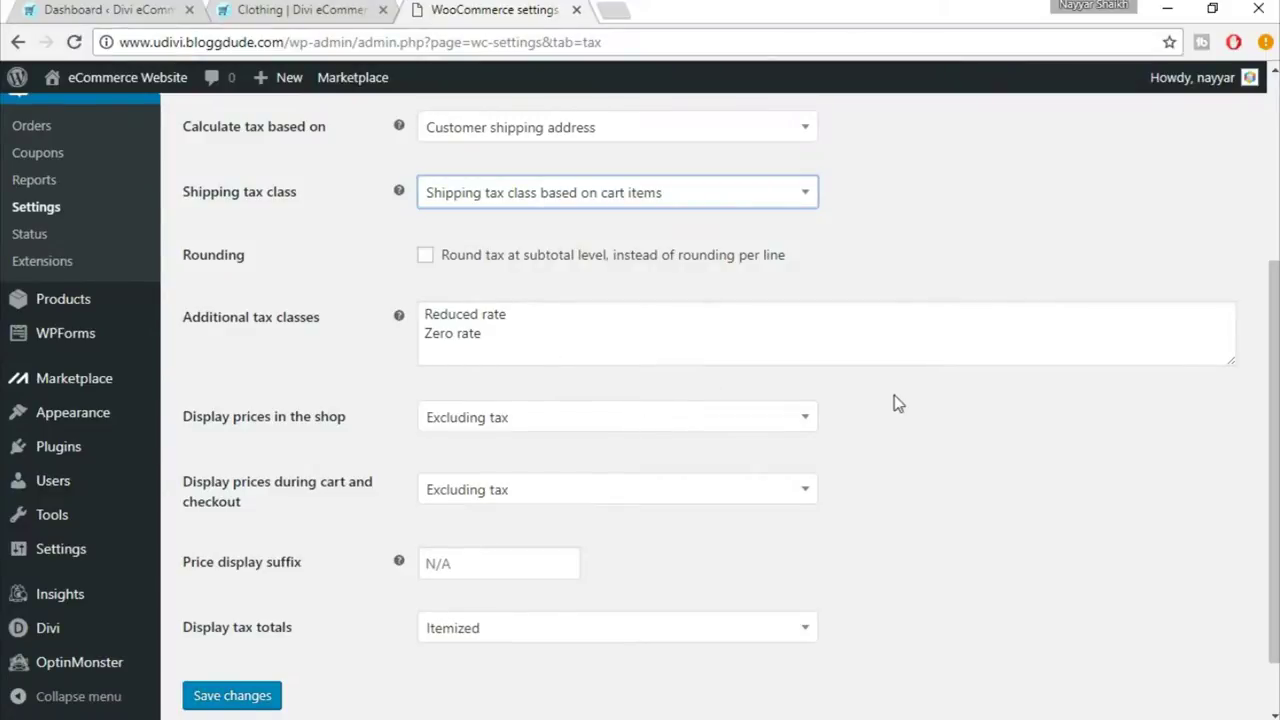
Keep shop and cart prices excluding tax, set tax totals to Itemized, and save the options.
scroll(895, 403, "down", 1)
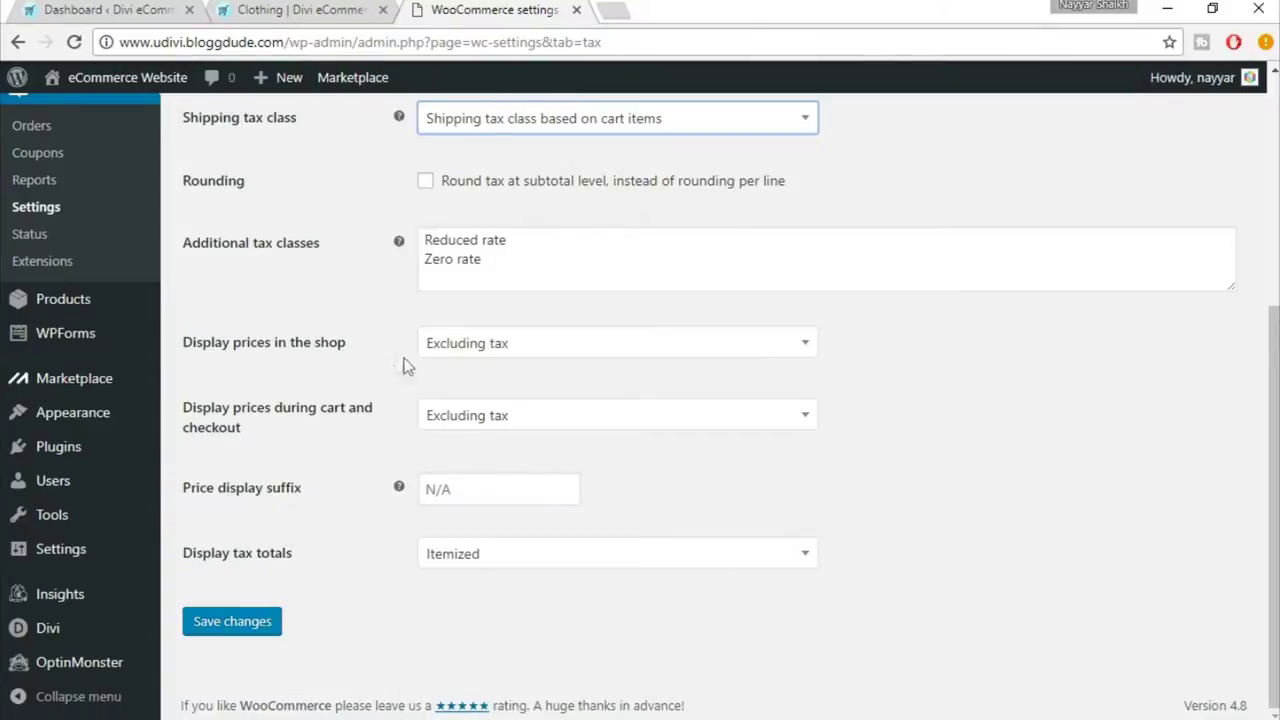
left_click(627, 351)
left_click(530, 412)
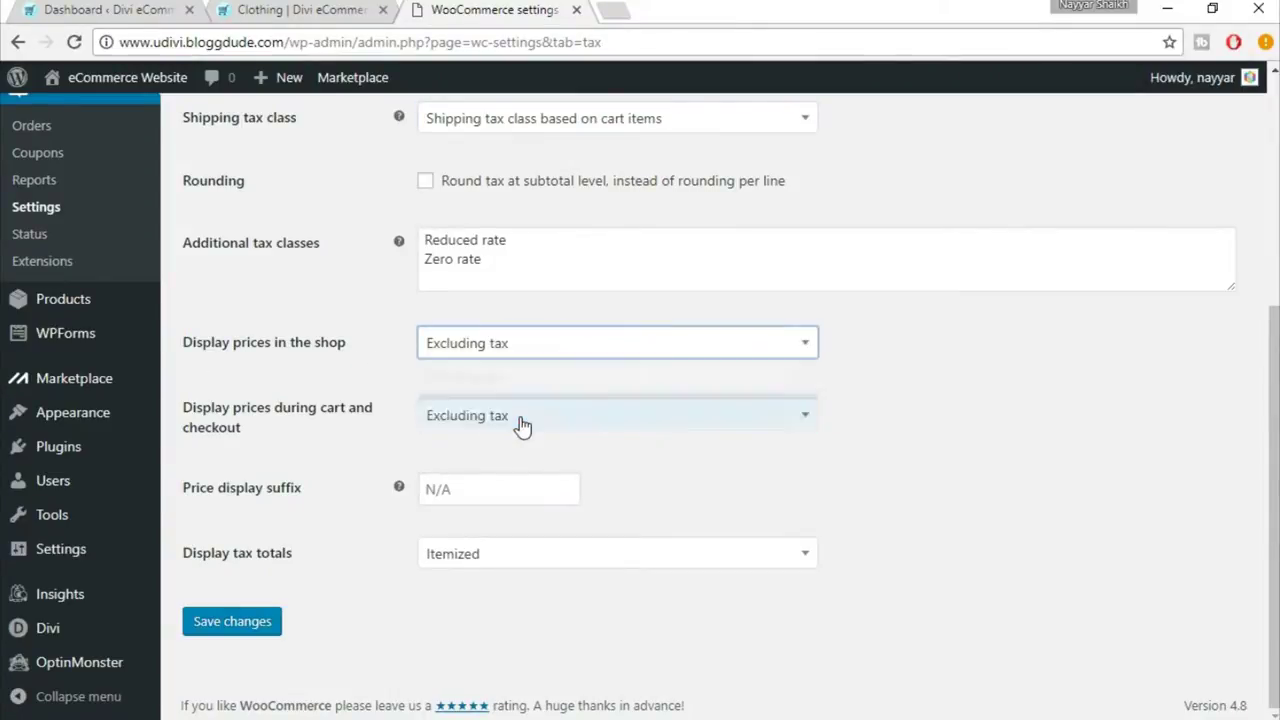
left_click(499, 420)
left_click(527, 486)
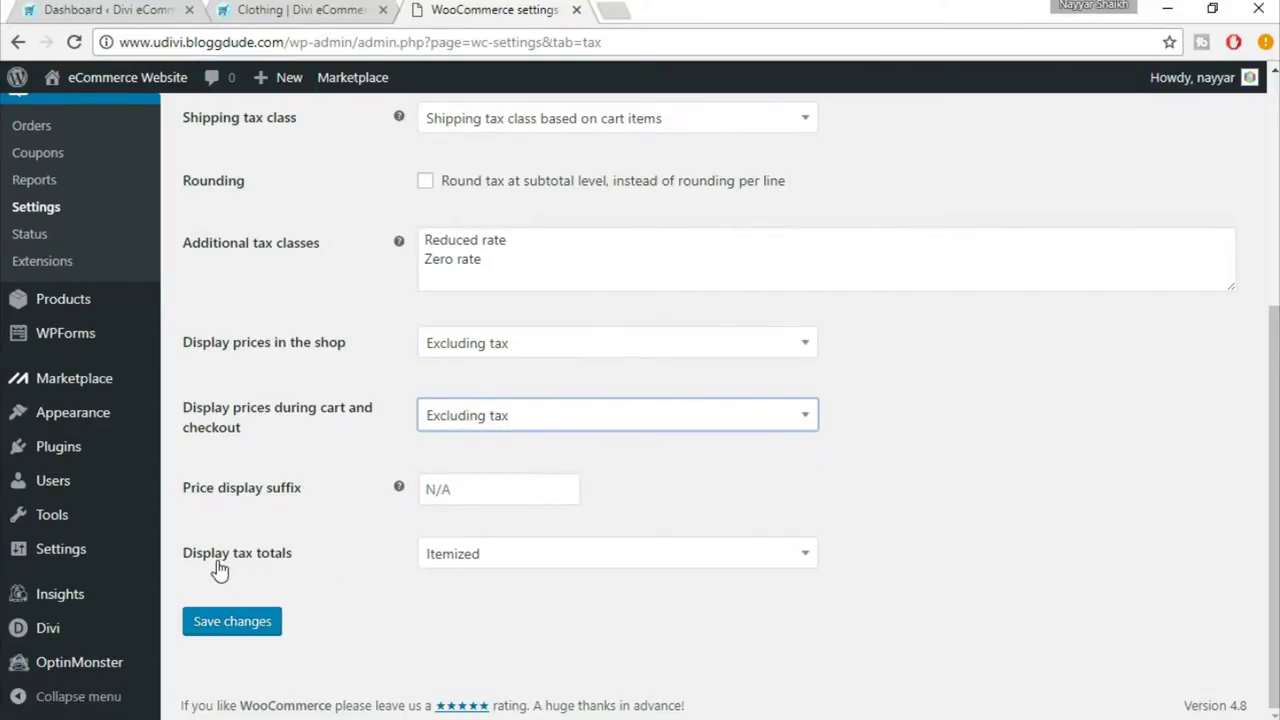
left_click(468, 558)
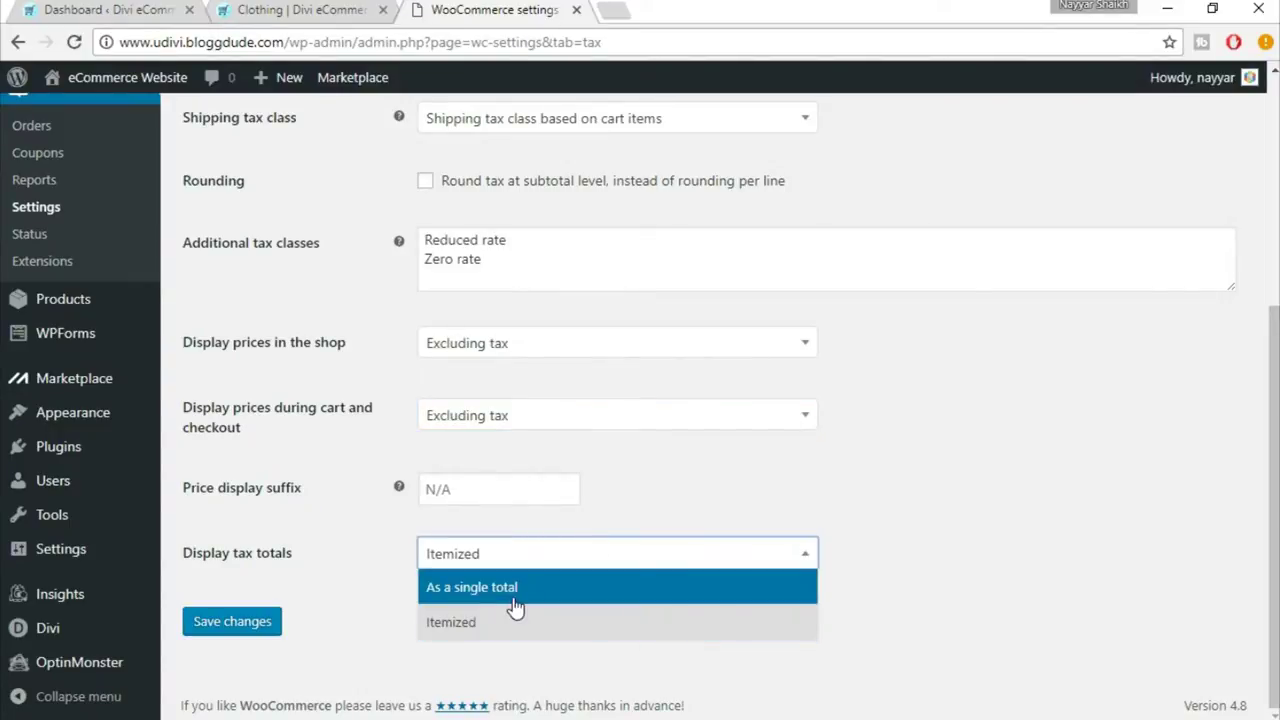
left_click(508, 625)
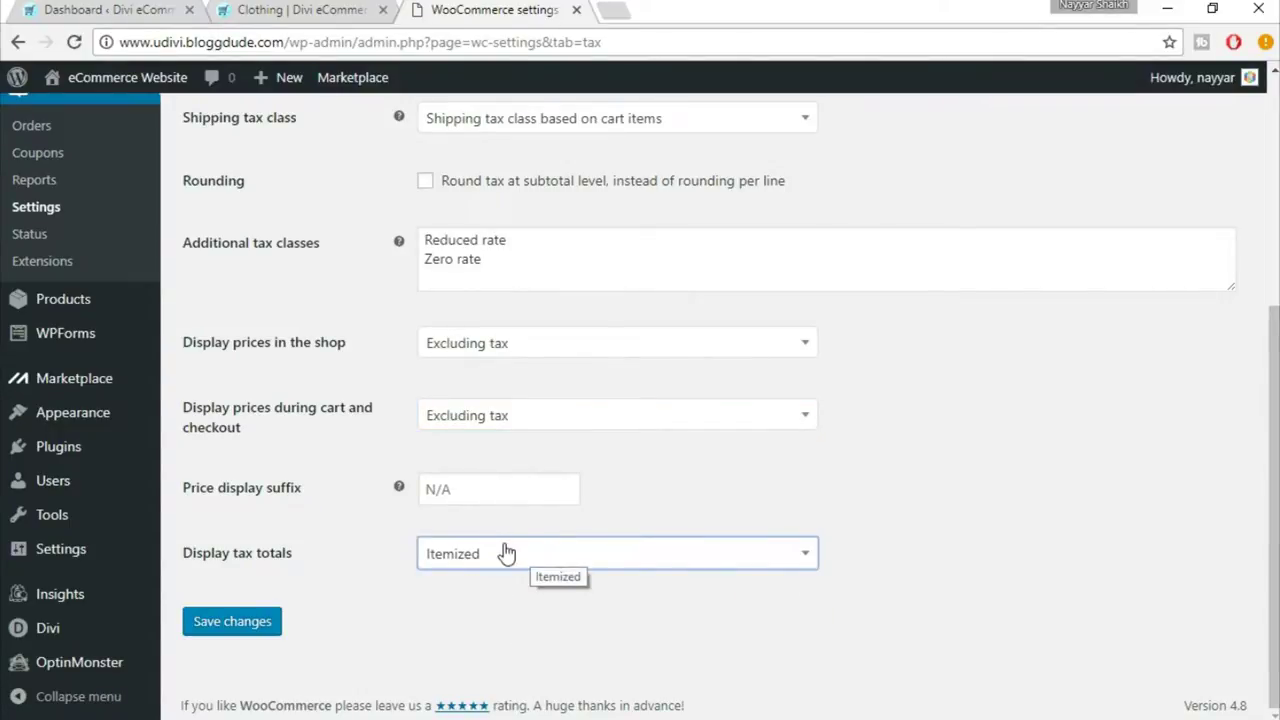
left_click(510, 558)
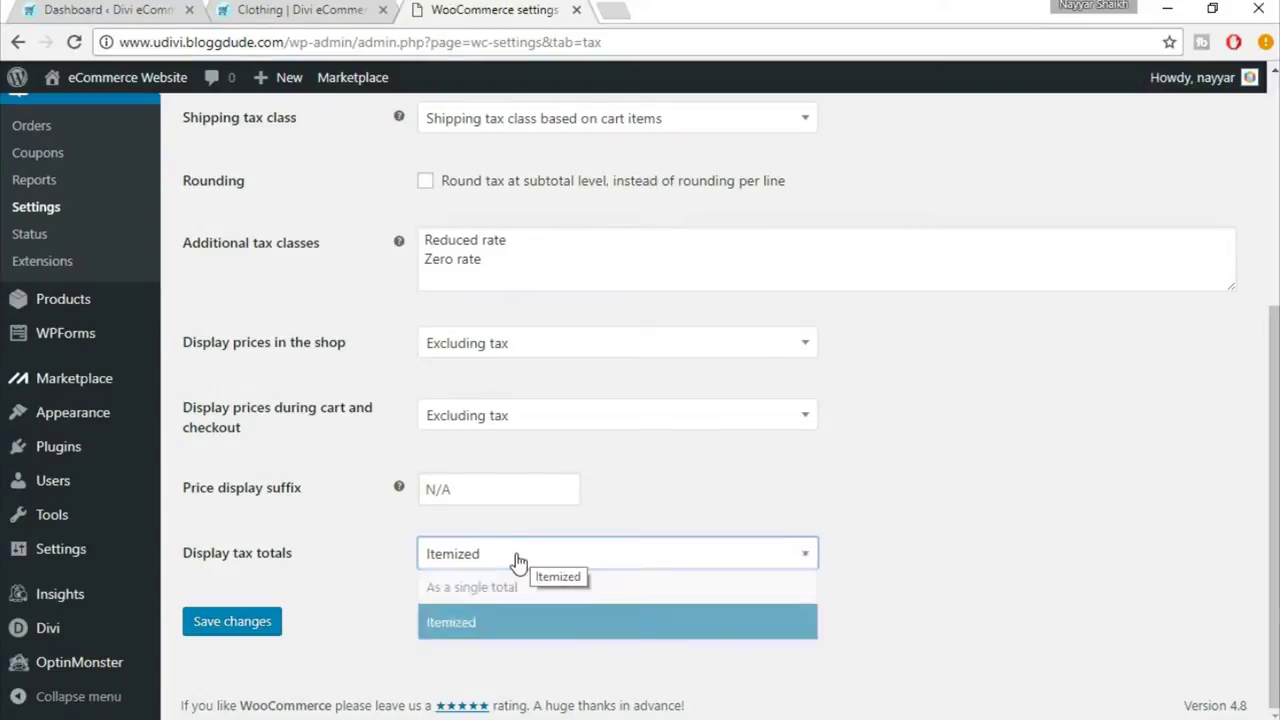
left_click(540, 620)
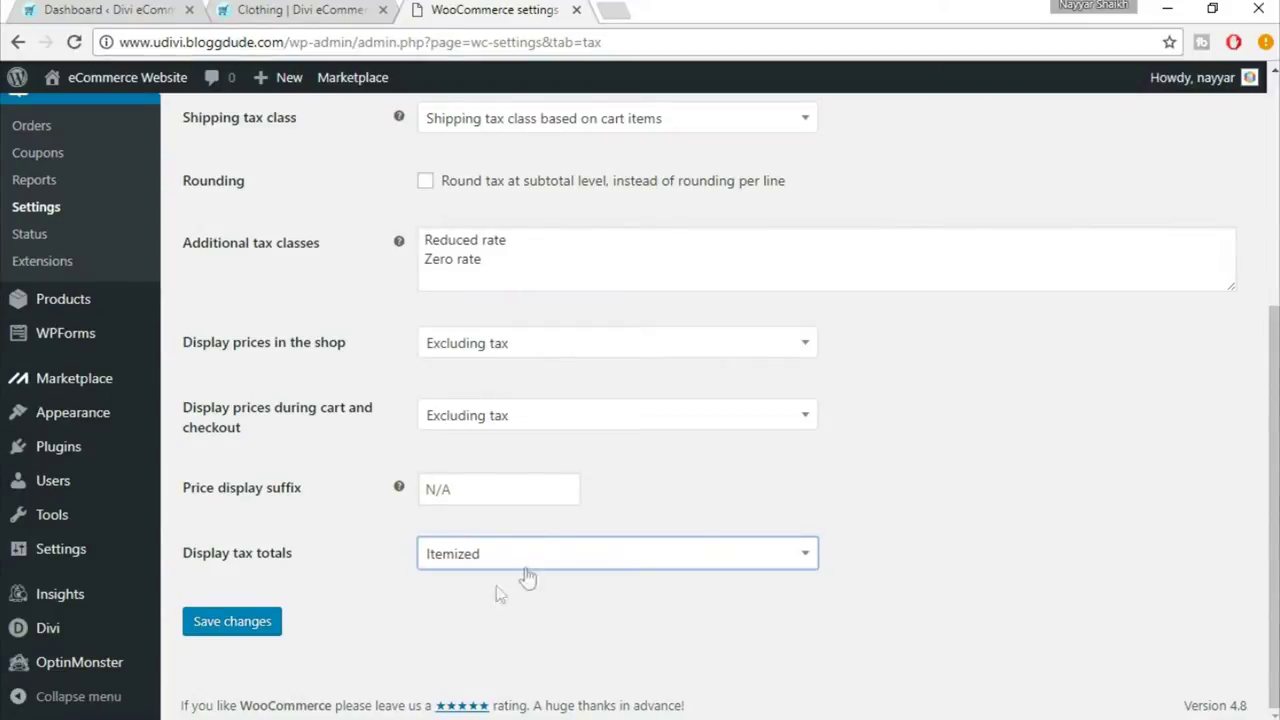
left_click(234, 640)
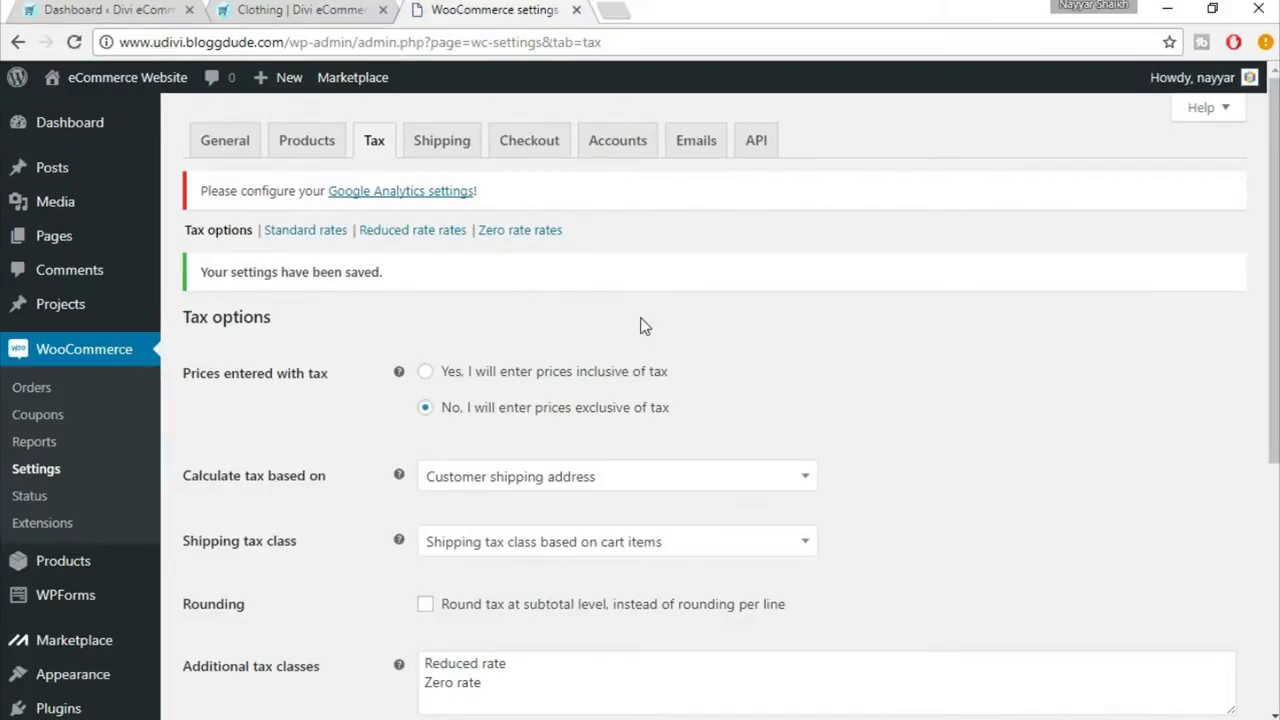
In Standard rates, insert a new tax row with country code IN (India).
left_click(309, 243)
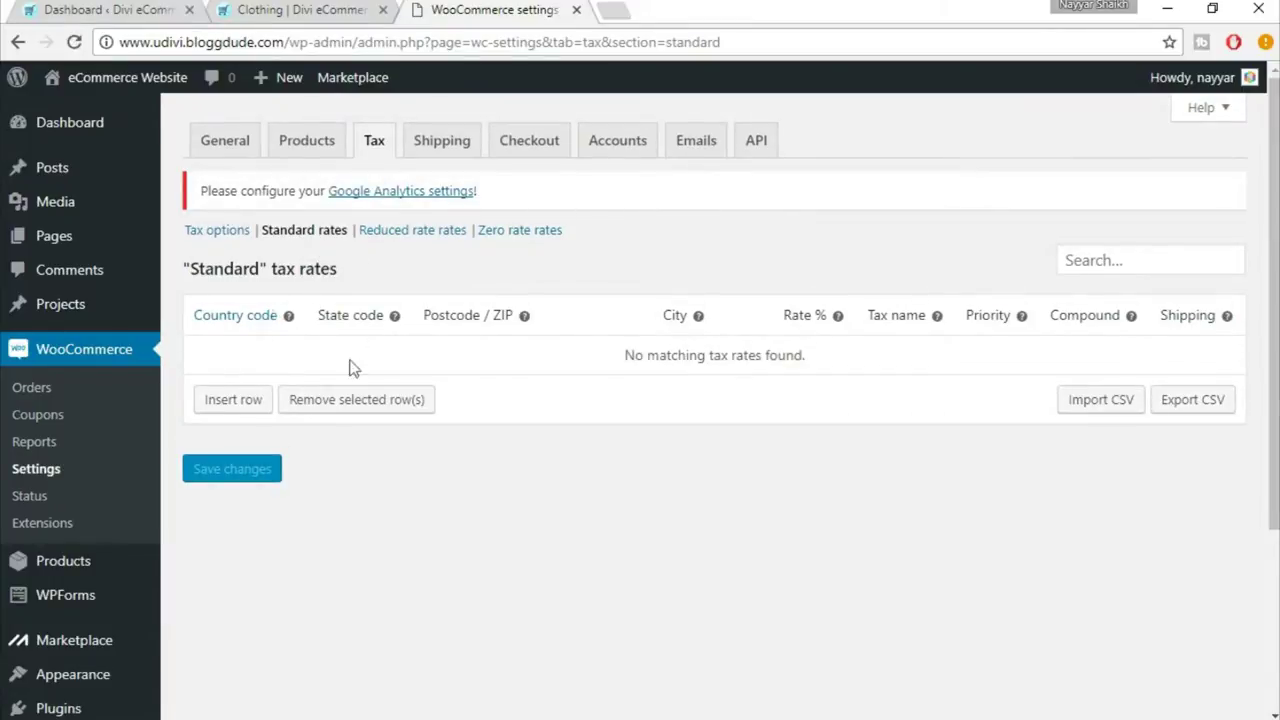
left_click(231, 410)
left_click(253, 347)
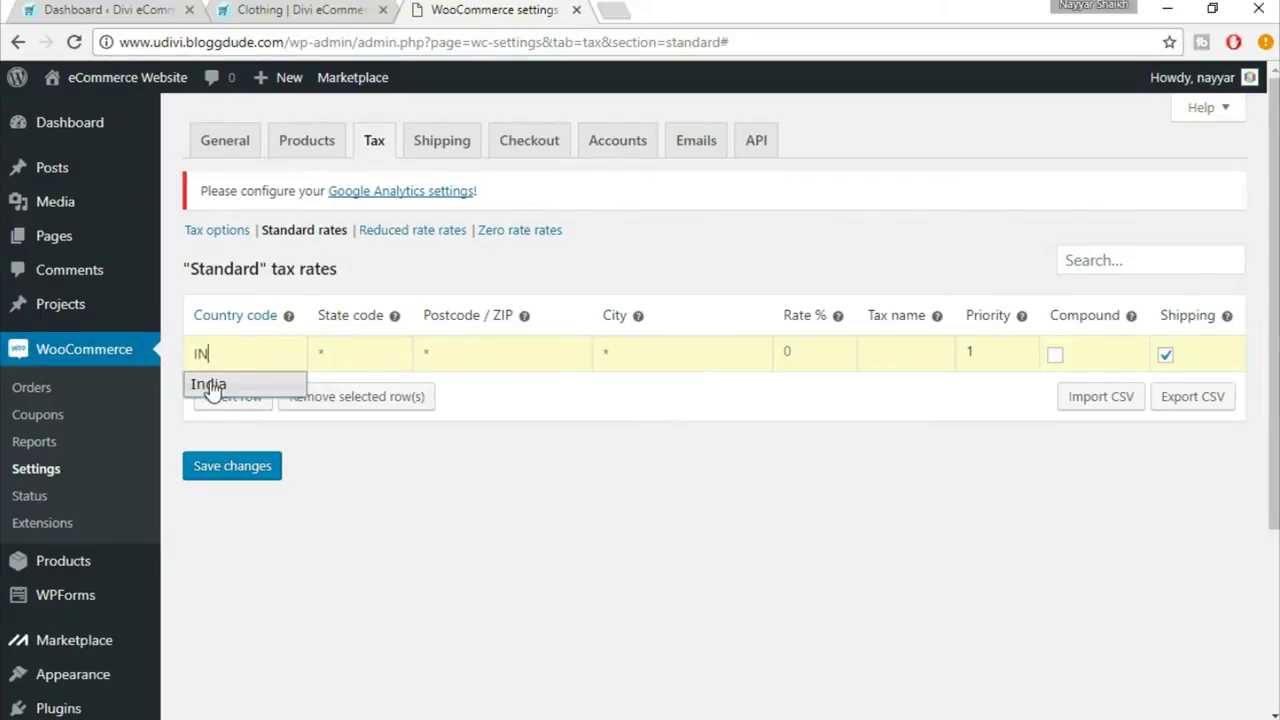
left_click(213, 390)
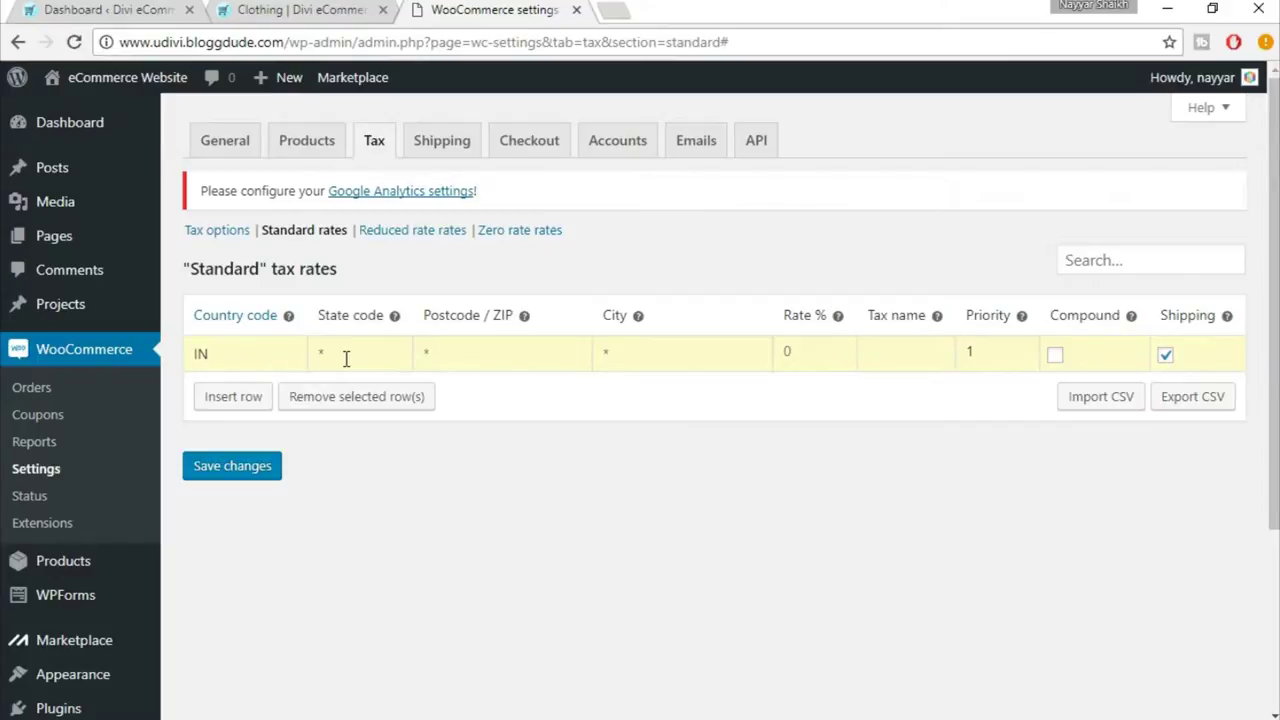
Give the India row a 12% rate and the tax name CGST.
left_click(346, 358)
left_click(789, 350)
type("12")
type("C")
type("GST")
Insert a second India tax row with state code MH.
left_click(246, 400)
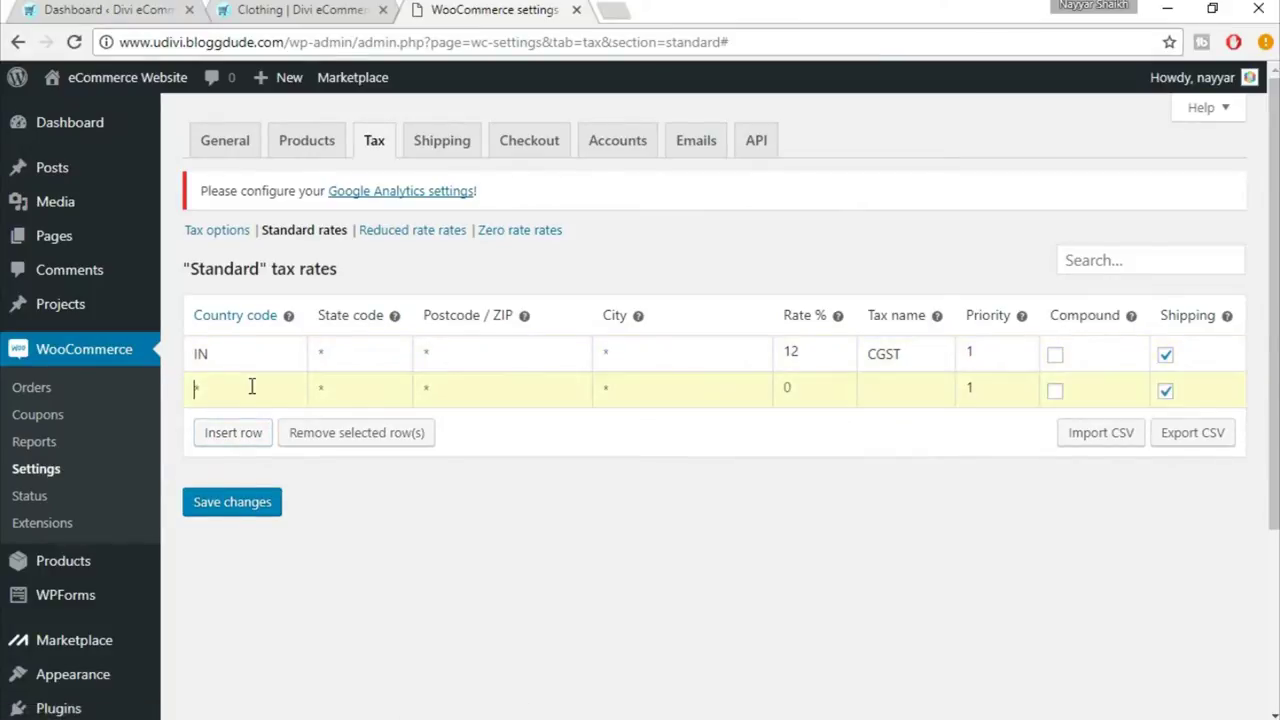
type("IN")
left_click(249, 421)
left_click(337, 398)
type("MH")
key("Tab")
key("Tab")
key("Tab")
type("12")
key("BackSpace")
Complete the MH row with 12% rate, name SGST and priority 2, then save.
double_click(347, 396)
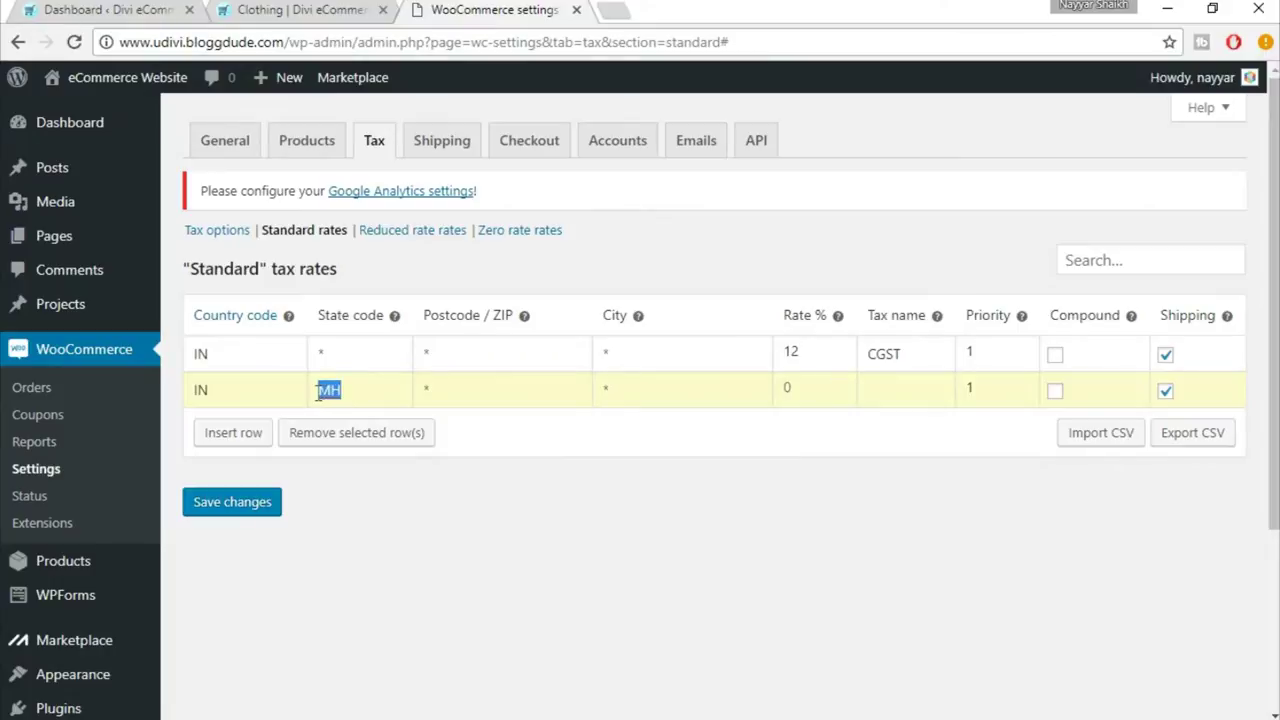
left_click(434, 400)
left_click(684, 388)
mouse_move(648, 326)
type("12")
left_click(896, 381)
type("SGST")
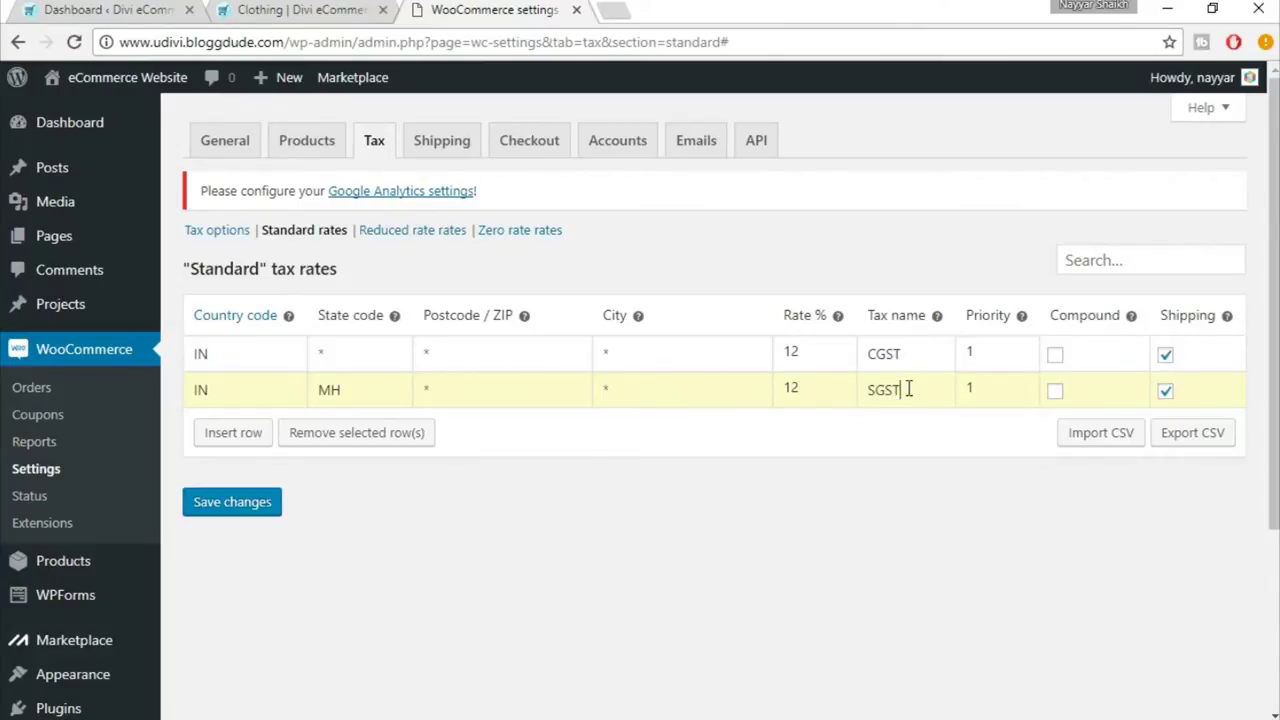
left_click(1021, 384)
left_click(226, 520)
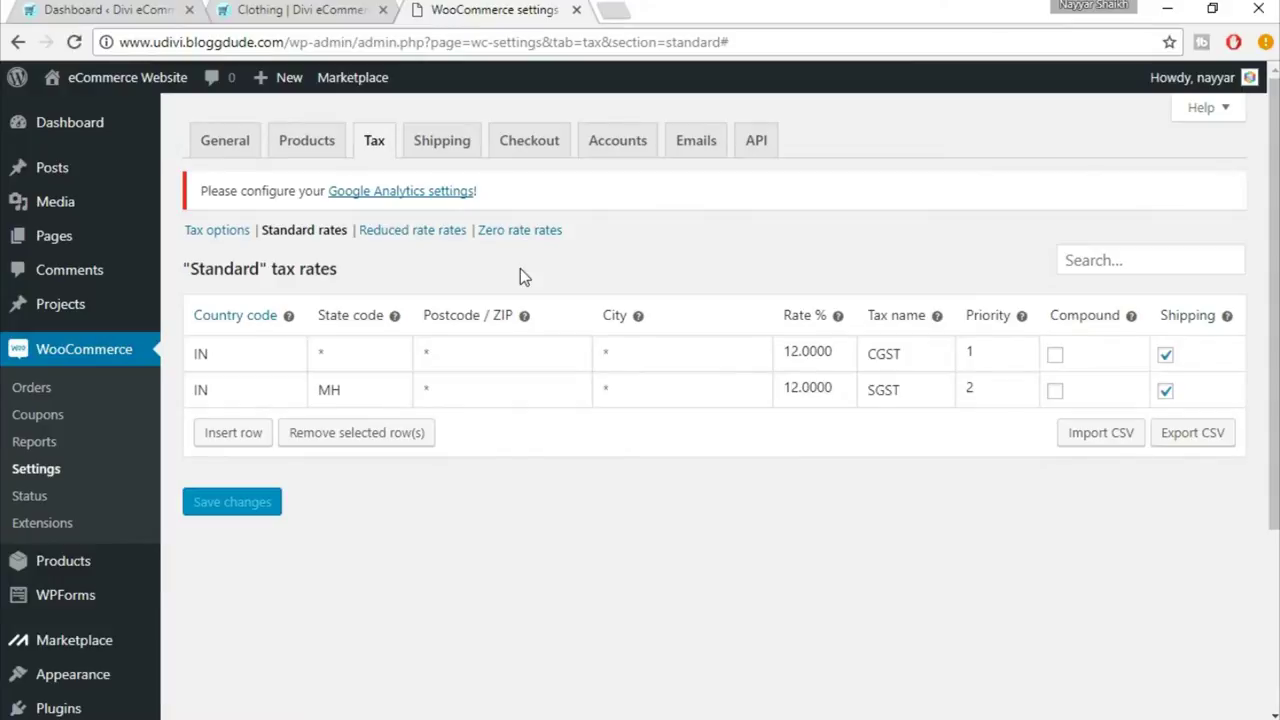
Open the storefront cart showing CGST and SGST of $12.24 each, totalling $126.48.
left_click(278, 8)
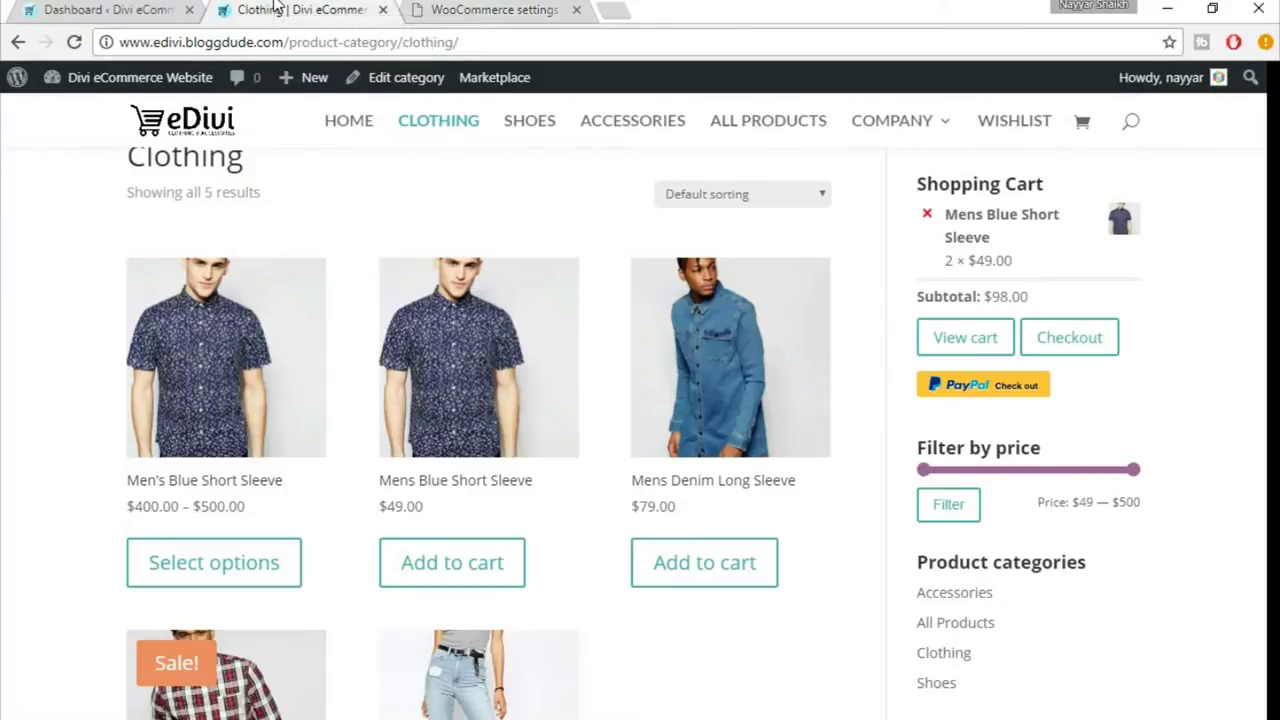
scroll(478, 400, "up", 3)
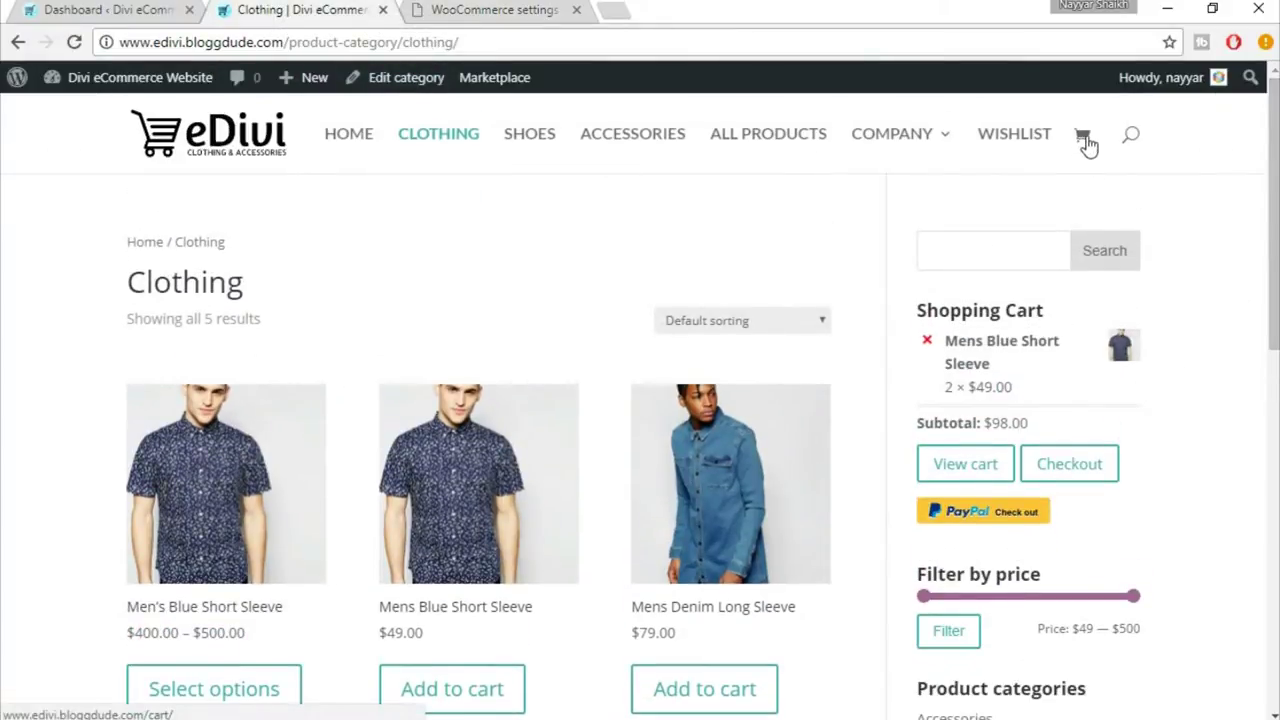
left_click(1088, 144)
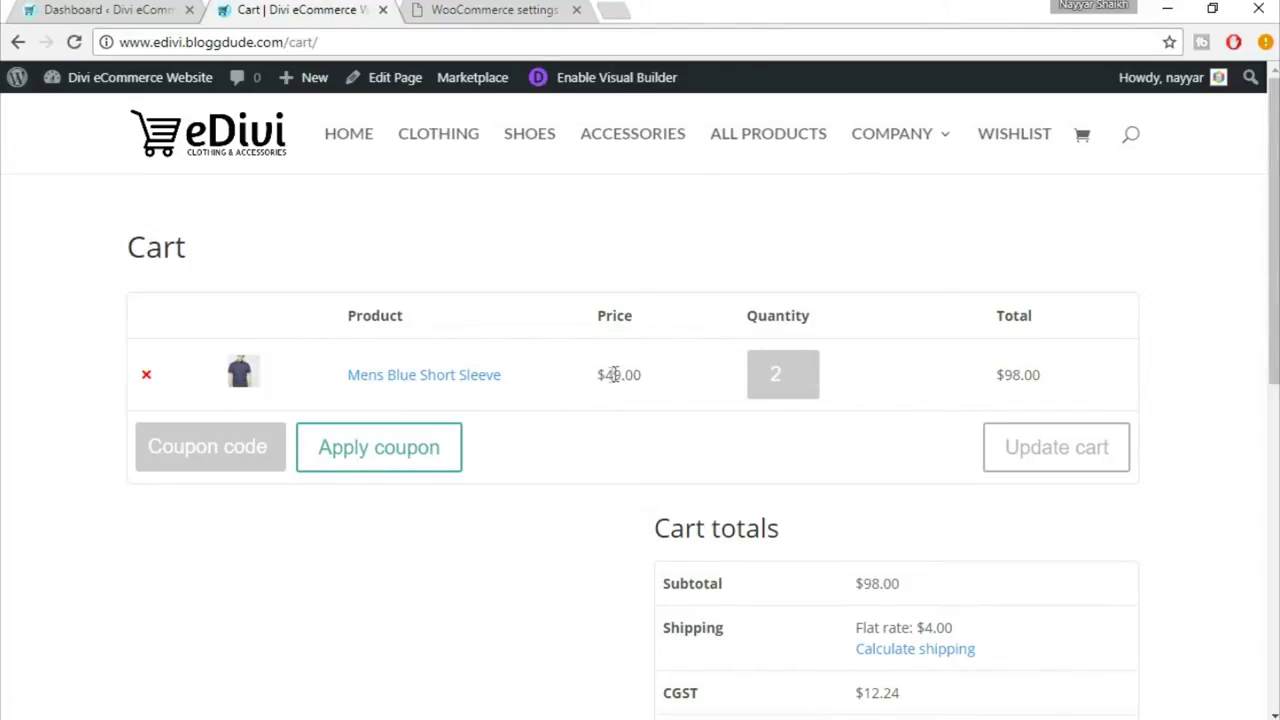
left_click_drag(604, 374, 623, 378)
left_click(694, 394)
double_click(776, 376)
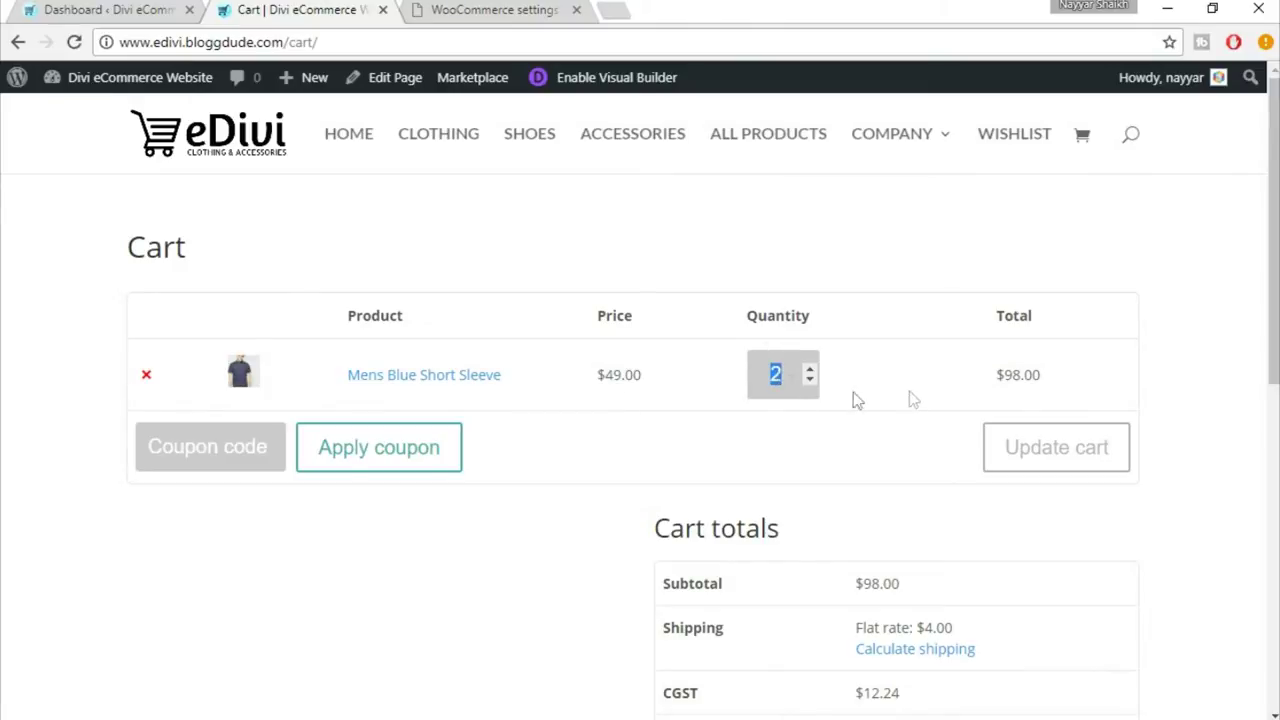
left_click(1034, 372)
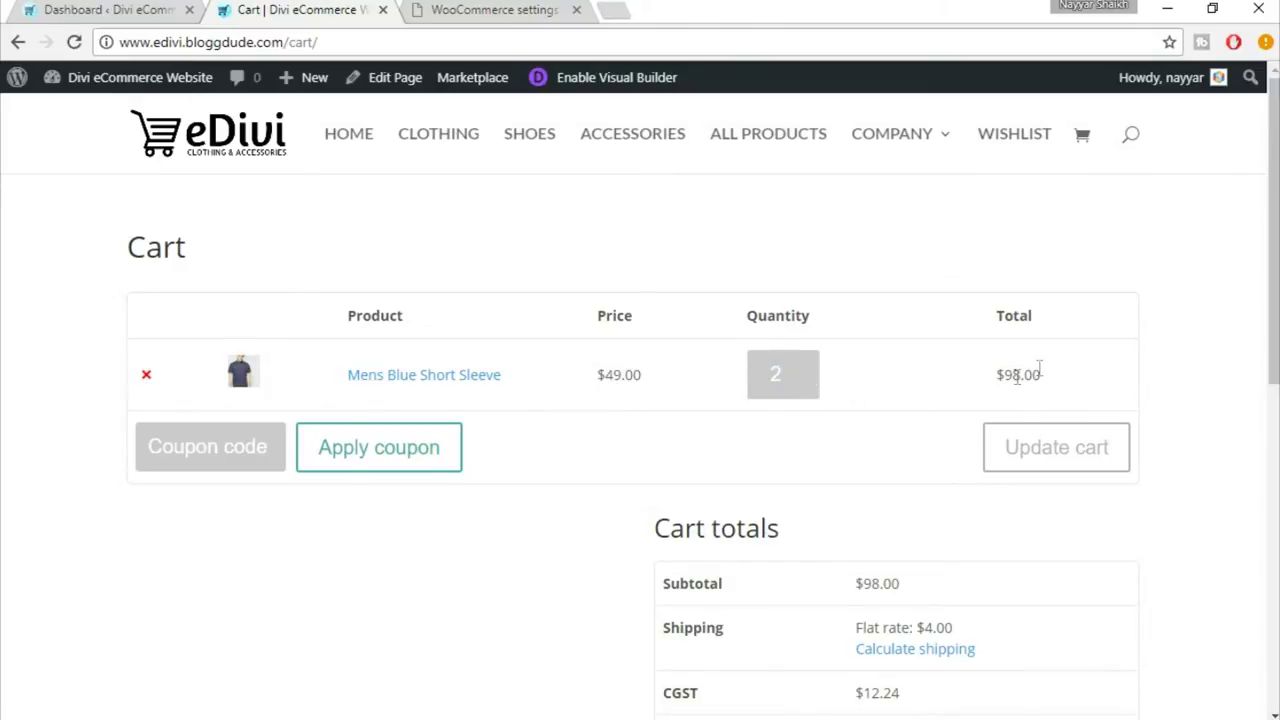
scroll(1034, 372, "down", 3)
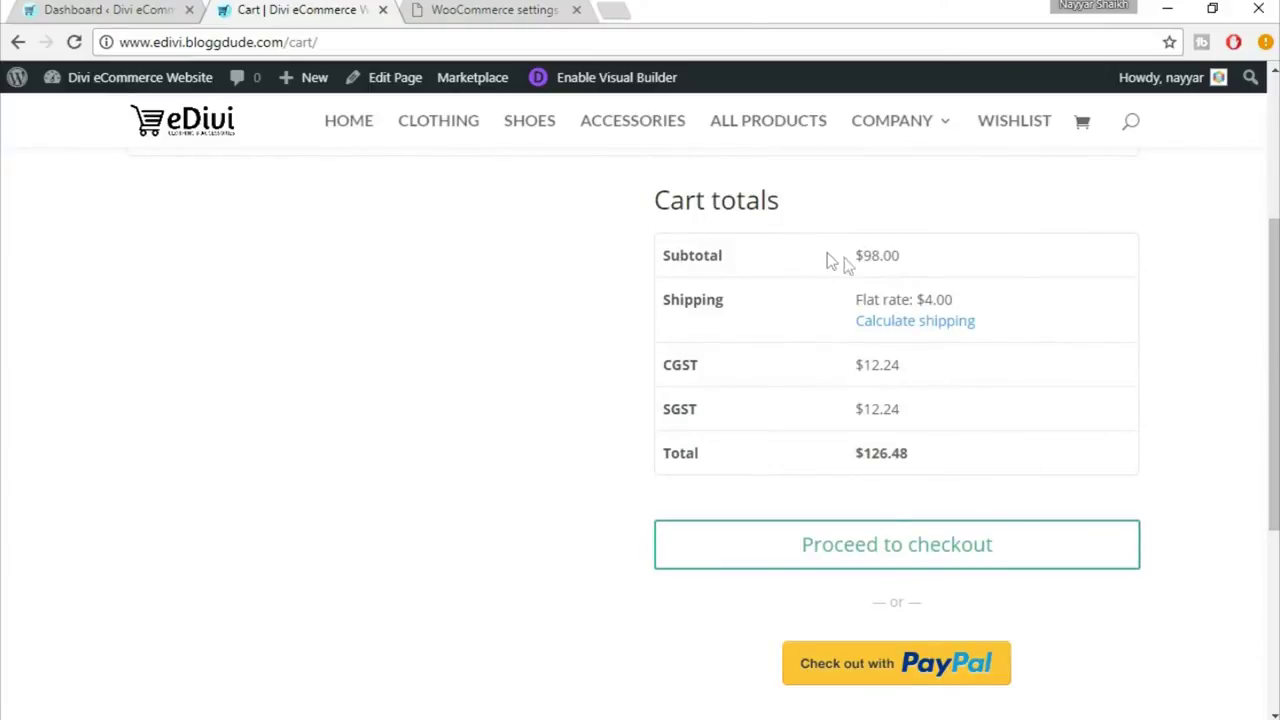
left_click_drag(863, 255, 873, 255)
left_click_drag(925, 300, 933, 300)
left_click_drag(663, 366, 714, 364)
left_click_drag(660, 414, 702, 409)
left_click_drag(677, 455, 717, 460)
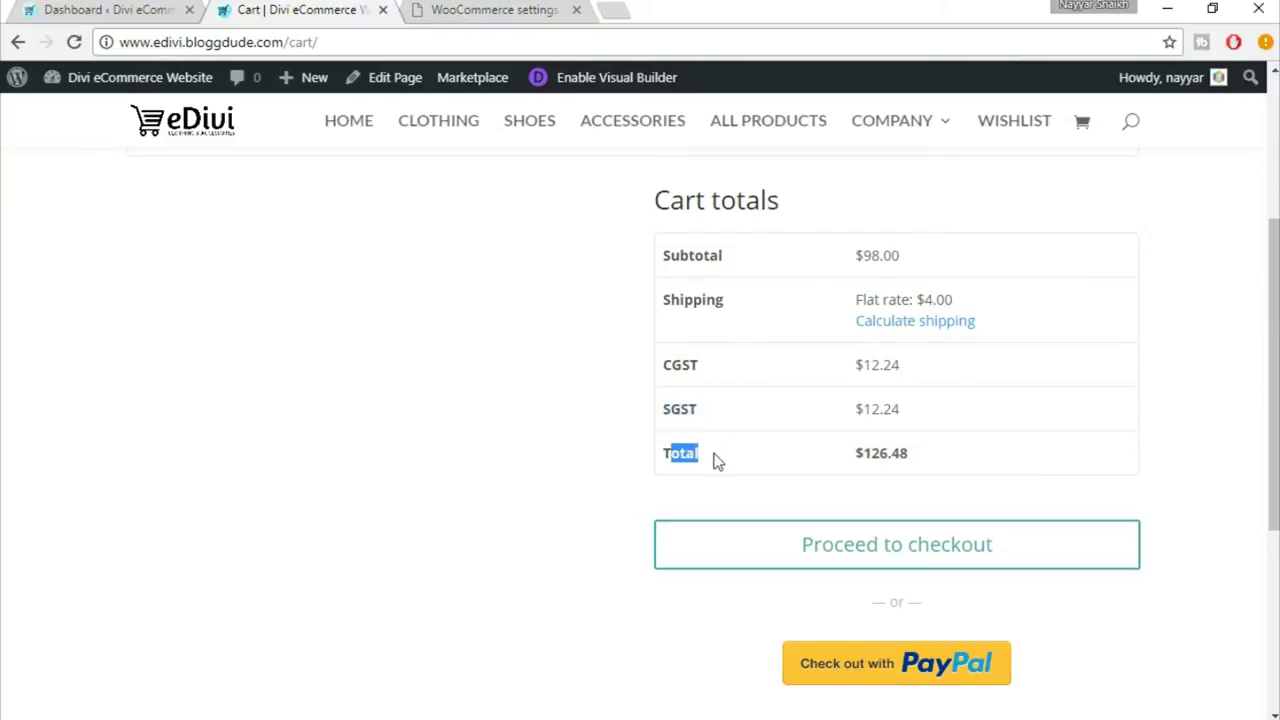
left_click(717, 460)
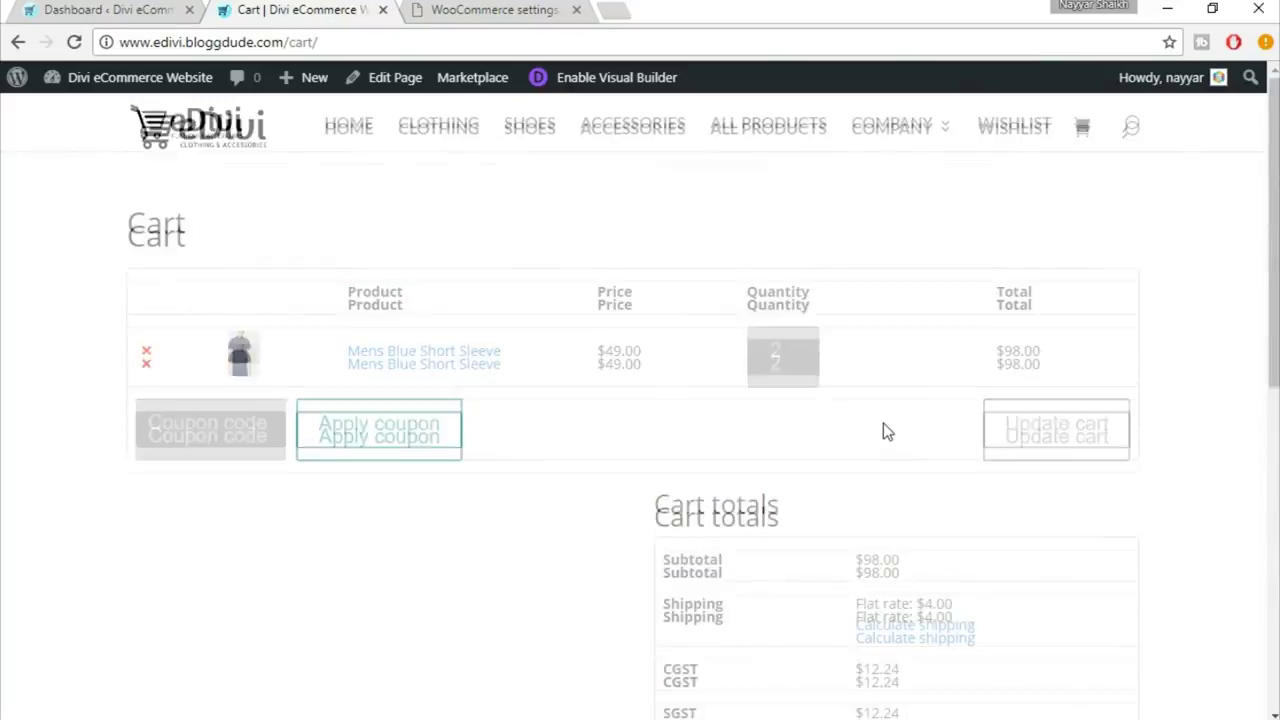
left_click(490, 9)
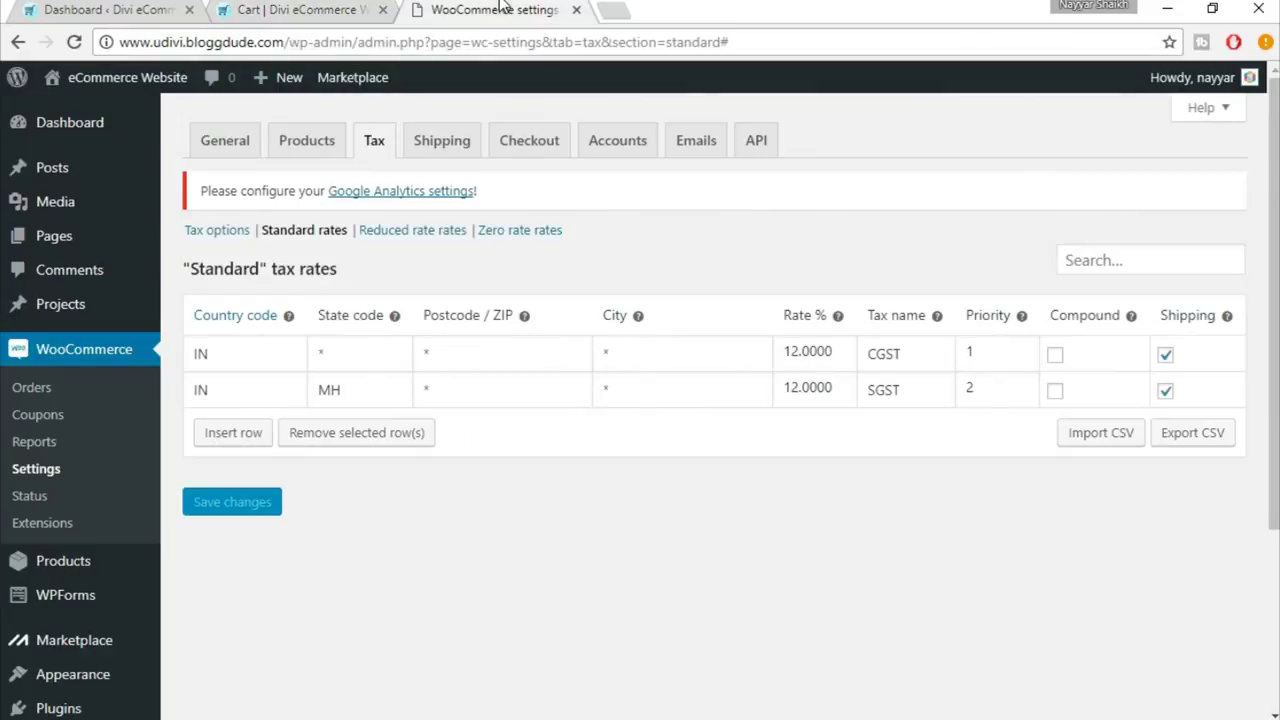
Insert a US tax row with rate 8 and tax name VAT, then save the rates.
left_click(240, 443)
left_click(250, 423)
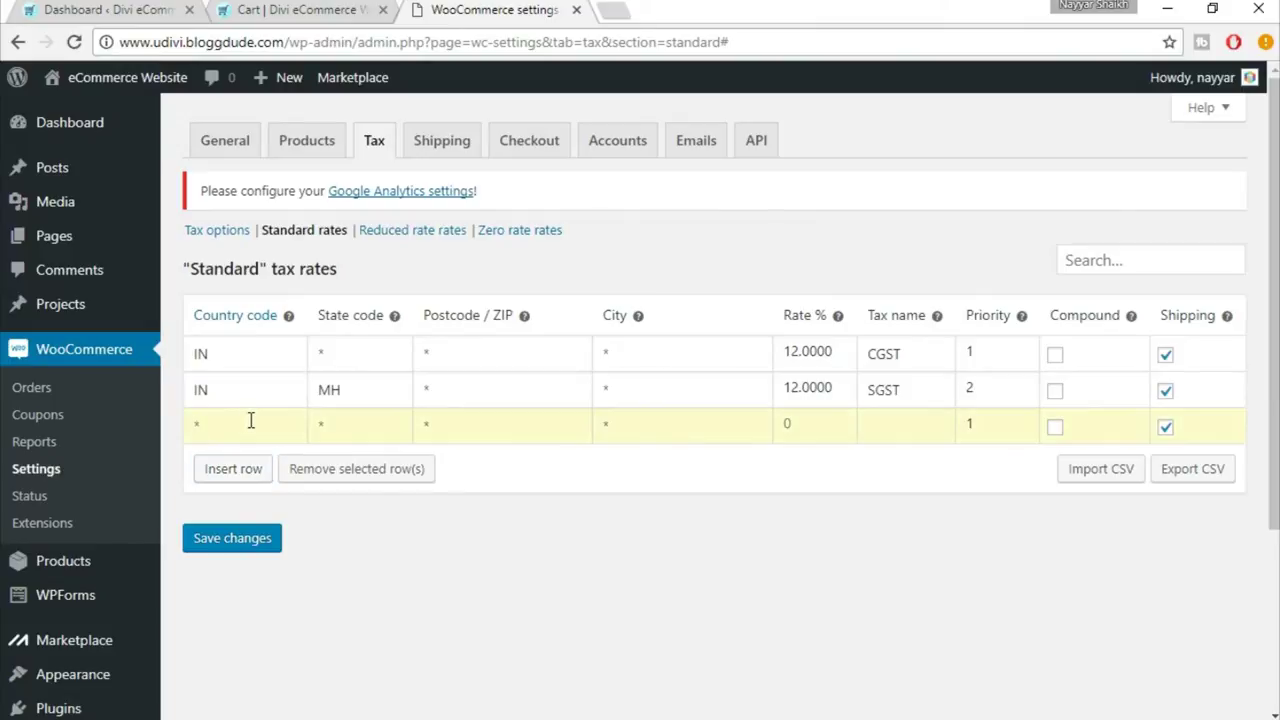
type("US")
left_click(353, 428)
left_click(805, 411)
type("8")
left_click(893, 440)
left_click(213, 549)
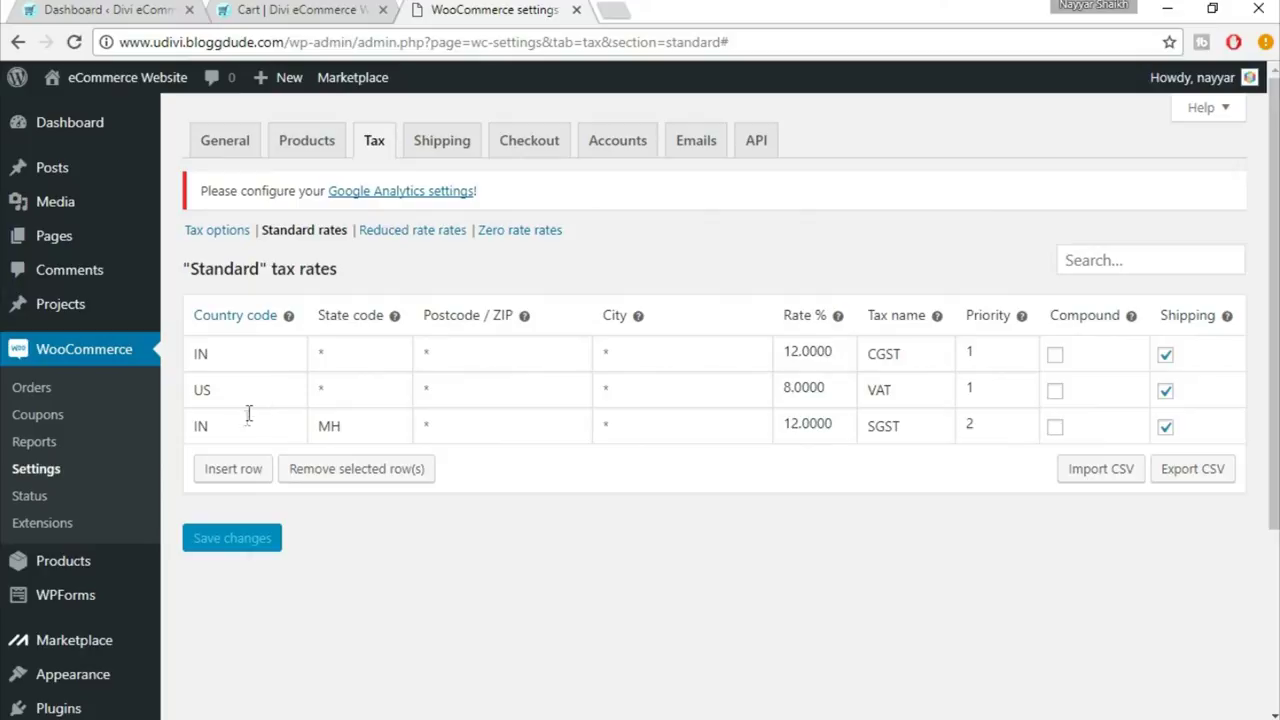
left_click(1214, 390)
Delete the US VAT row and save, leaving only CGST and MH SGST at 12%.
left_click(356, 468)
left_click(232, 503)
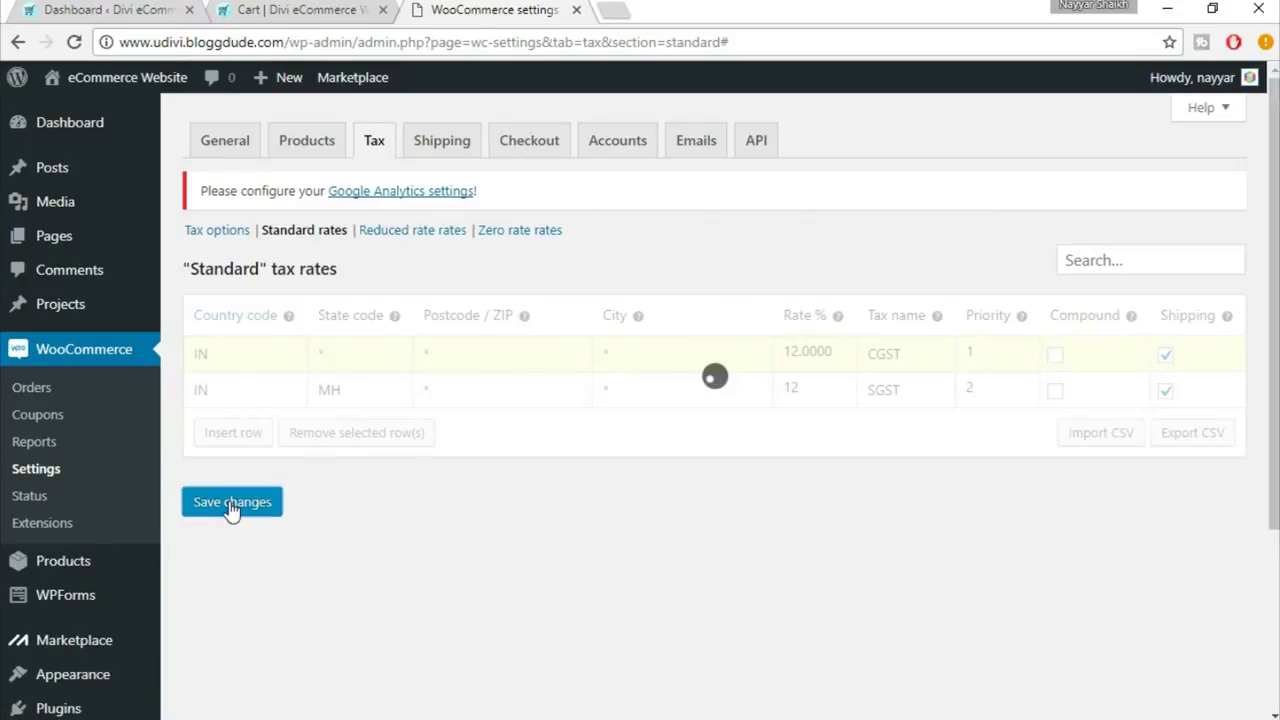